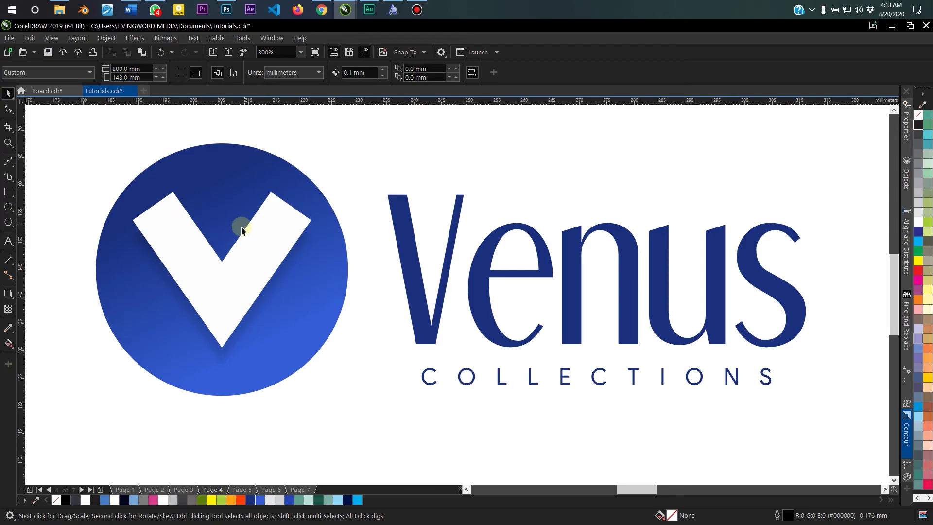
Select the first logo's blue circle, then pan to the second Venus logo and select its V shapes.
{"action": "left_click", "coordinate": [178, 161]}
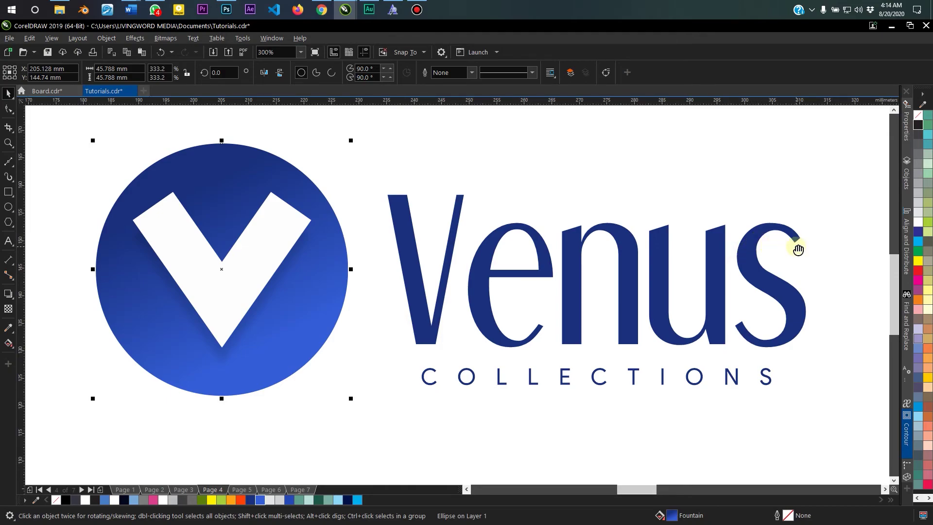
{"action": "left_click_drag", "start_coordinate": [802, 250], "coordinate": [244, 277]}
{"action": "scroll", "coordinate": [637, 264], "scroll_direction": "down", "scroll_amount": 3}
{"action": "left_click_drag", "start_coordinate": [638, 253], "coordinate": [379, 246]}
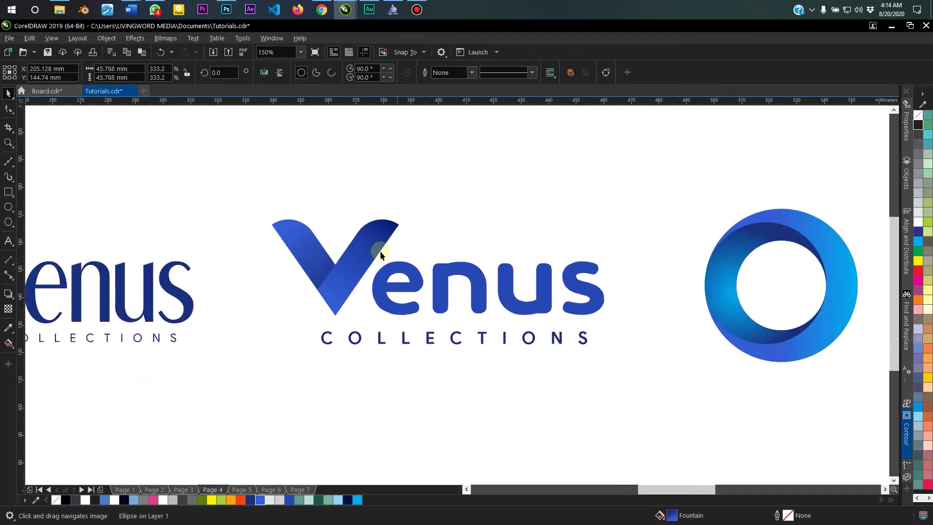
{"action": "scroll", "coordinate": [494, 291], "scroll_direction": "up", "scroll_amount": 3}
{"action": "left_click_drag", "start_coordinate": [494, 291], "coordinate": [373, 230]}
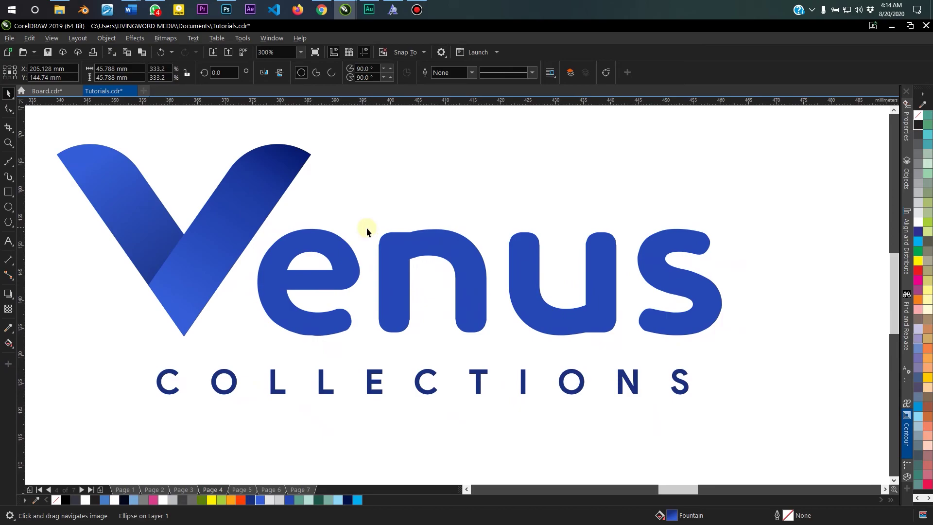
{"action": "left_click_drag", "start_coordinate": [267, 202], "coordinate": [491, 245]}
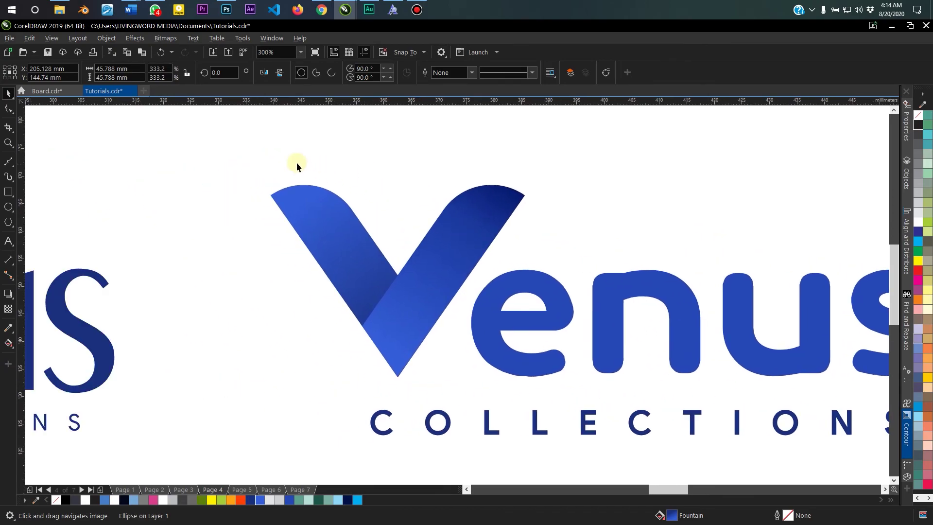
{"action": "left_click_drag", "start_coordinate": [511, 380], "coordinate": [561, 398]}
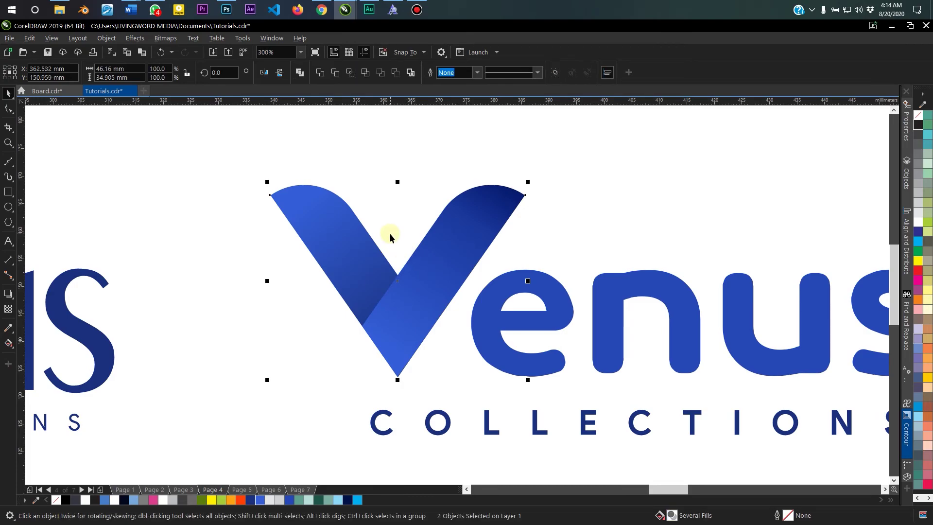
{"action": "scroll", "coordinate": [213, 221], "scroll_direction": "down", "scroll_amount": 2}
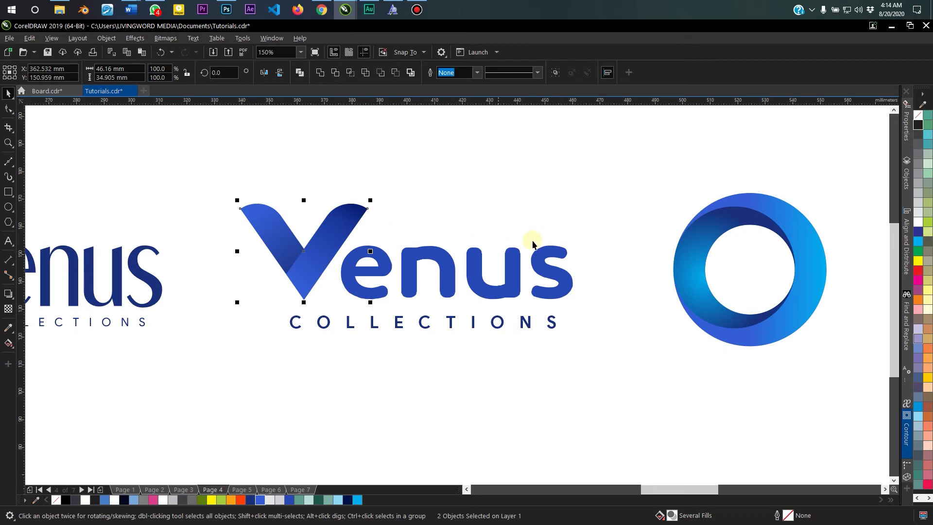
Pan to the blue ring and frame it together with the V Venus logo.
{"action": "left_click_drag", "start_coordinate": [531, 243], "coordinate": [398, 270]}
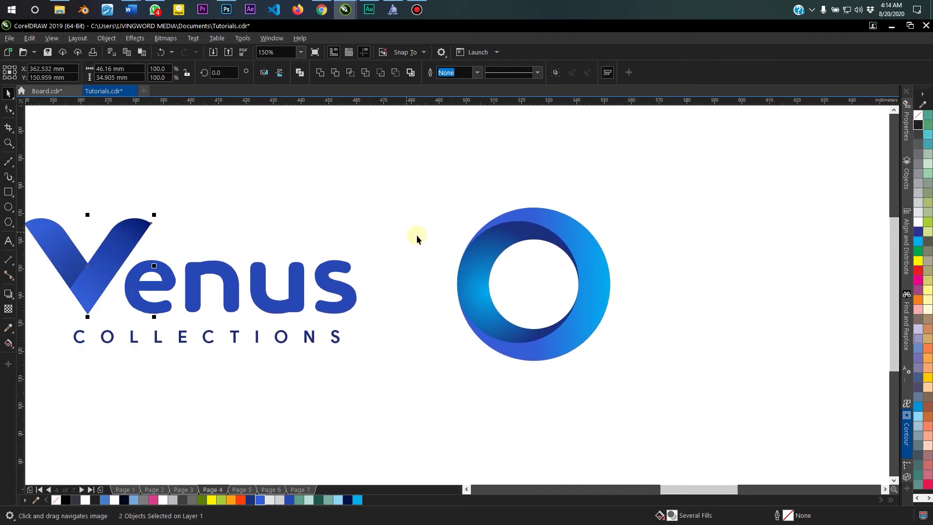
{"action": "scroll", "coordinate": [599, 263], "scroll_direction": "up", "scroll_amount": 2}
{"action": "scroll", "coordinate": [599, 288], "scroll_direction": "down", "scroll_amount": 2}
{"action": "left_click_drag", "start_coordinate": [599, 288], "coordinate": [375, 198]}
{"action": "scroll", "coordinate": [399, 200], "scroll_direction": "up", "scroll_amount": 2}
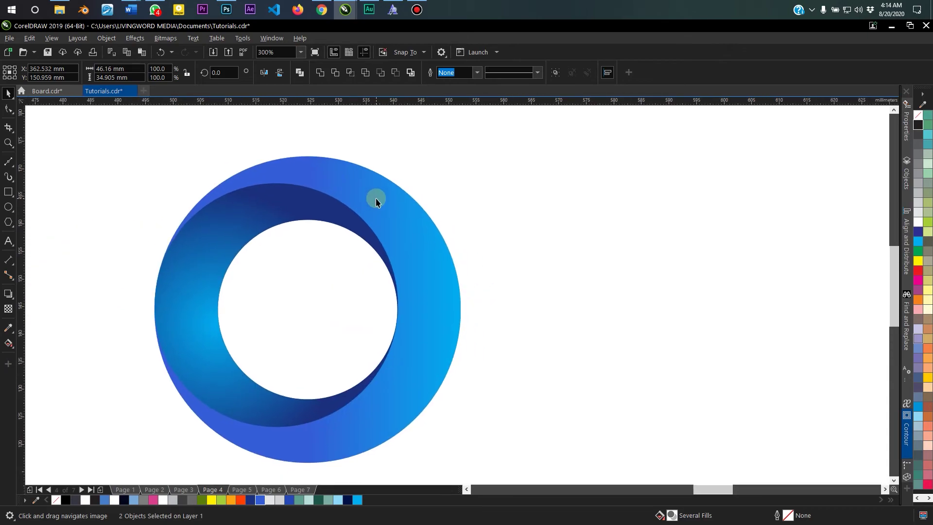
{"action": "scroll", "coordinate": [220, 193], "scroll_direction": "down", "scroll_amount": 2}
{"action": "left_click_drag", "start_coordinate": [277, 187], "coordinate": [406, 200]}
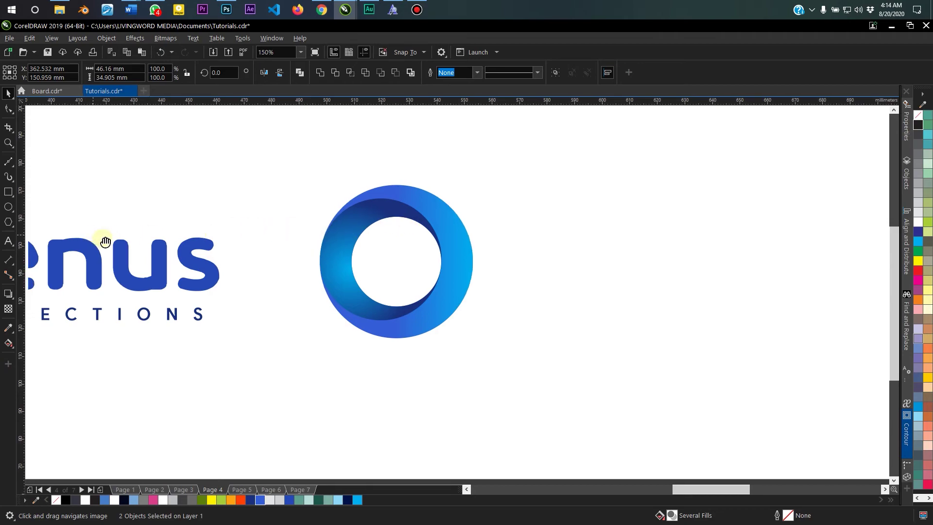
{"action": "left_click_drag", "start_coordinate": [104, 242], "coordinate": [398, 233]}
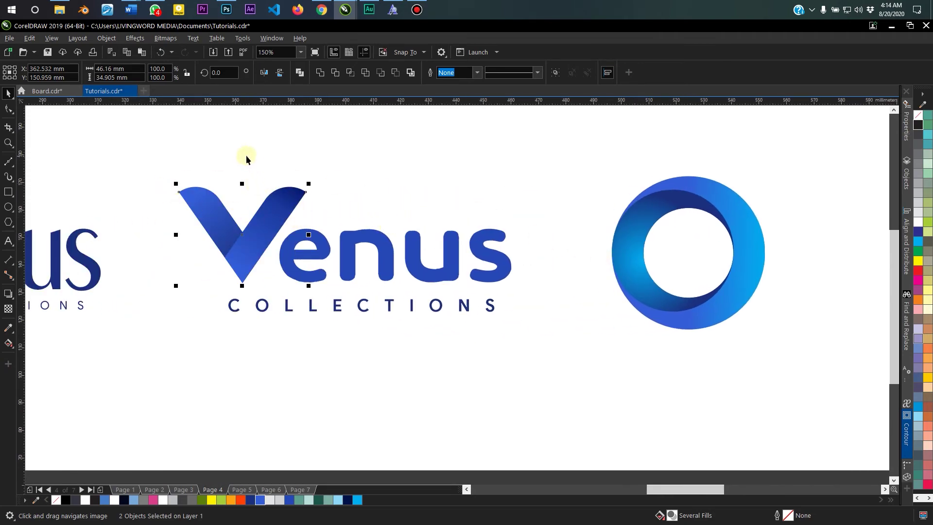
{"action": "left_click_drag", "start_coordinate": [182, 162], "coordinate": [216, 184]}
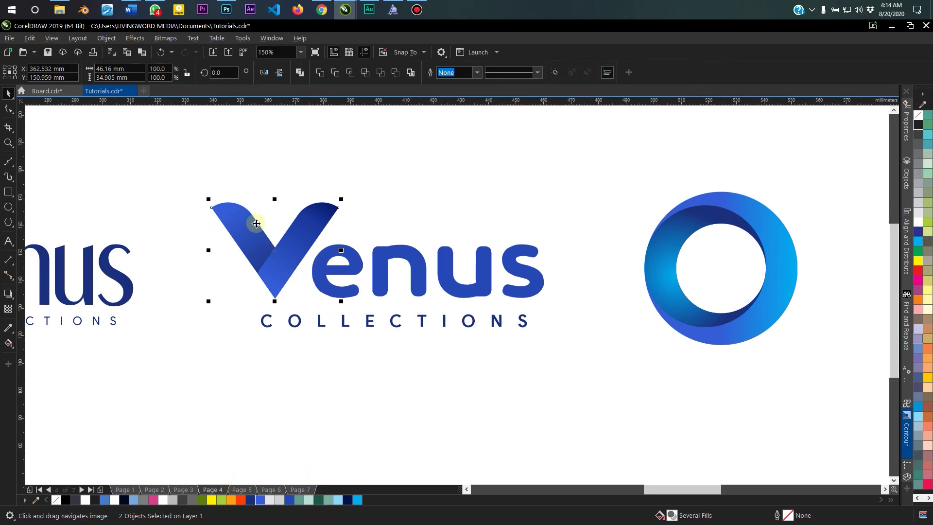
Inspect the V by selecting its shapes, then the left and right arms one at a time.
{"action": "left_click", "coordinate": [217, 161]}
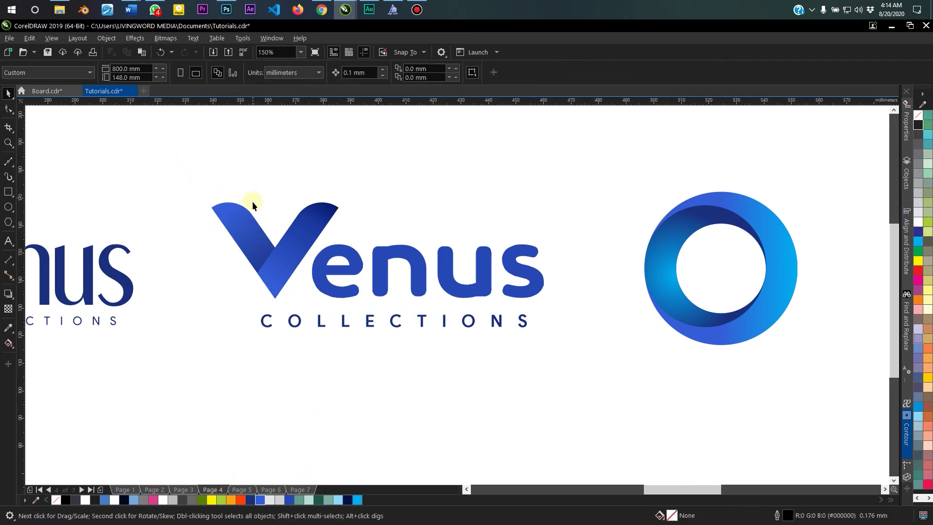
{"action": "left_click_drag", "start_coordinate": [166, 150], "coordinate": [282, 205]}
{"action": "scroll", "coordinate": [209, 207], "scroll_direction": "up", "scroll_amount": 2}
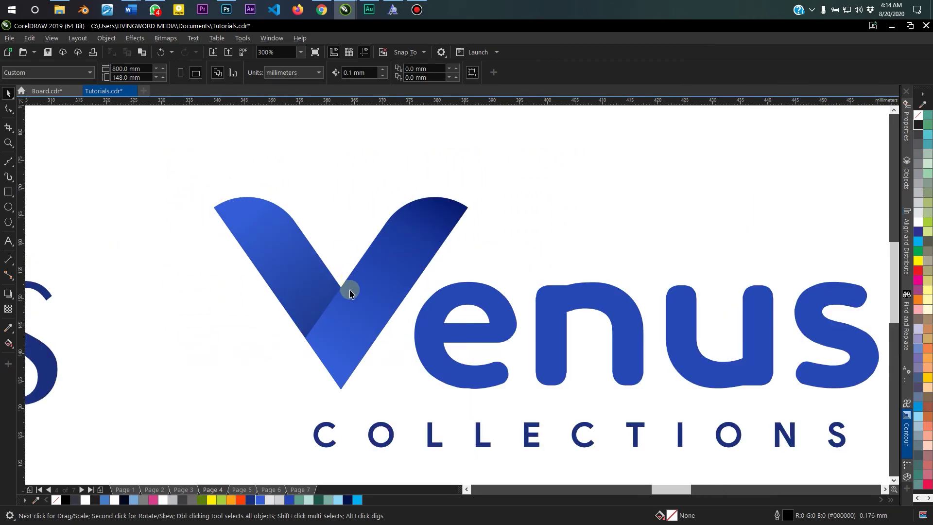
{"action": "left_click", "coordinate": [256, 211]}
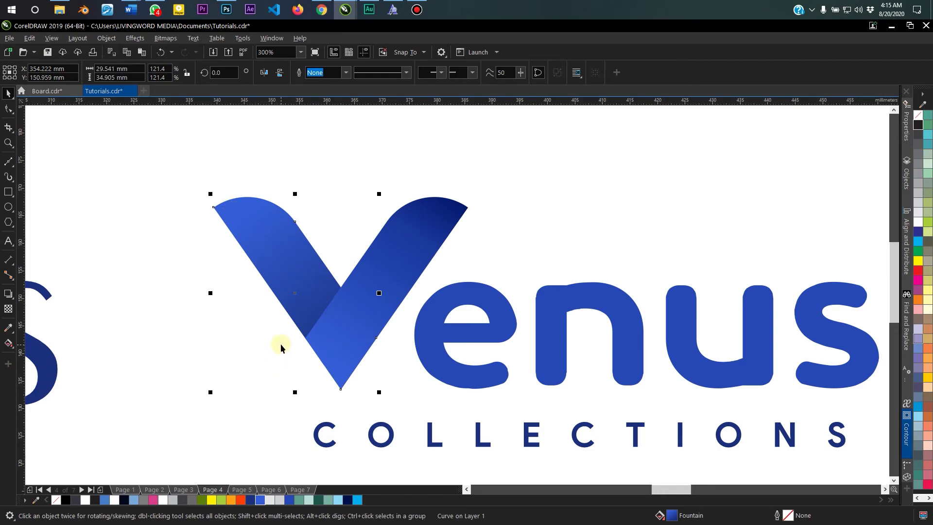
{"action": "left_click", "coordinate": [407, 229]}
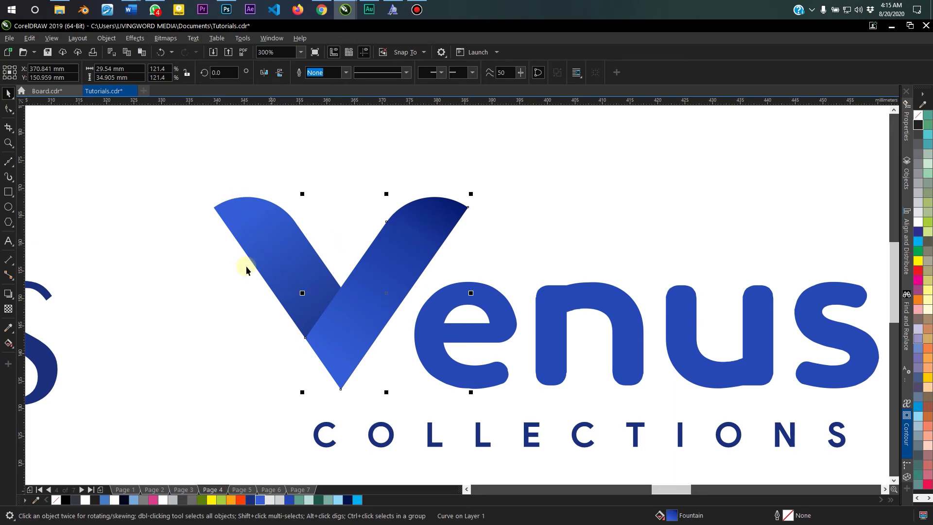
Pan across the circle V logo and the word 'nus' to compare the logo samples.
{"action": "left_click_drag", "start_coordinate": [135, 241], "coordinate": [440, 236]}
{"action": "scroll", "coordinate": [136, 228], "scroll_direction": "down", "scroll_amount": 2}
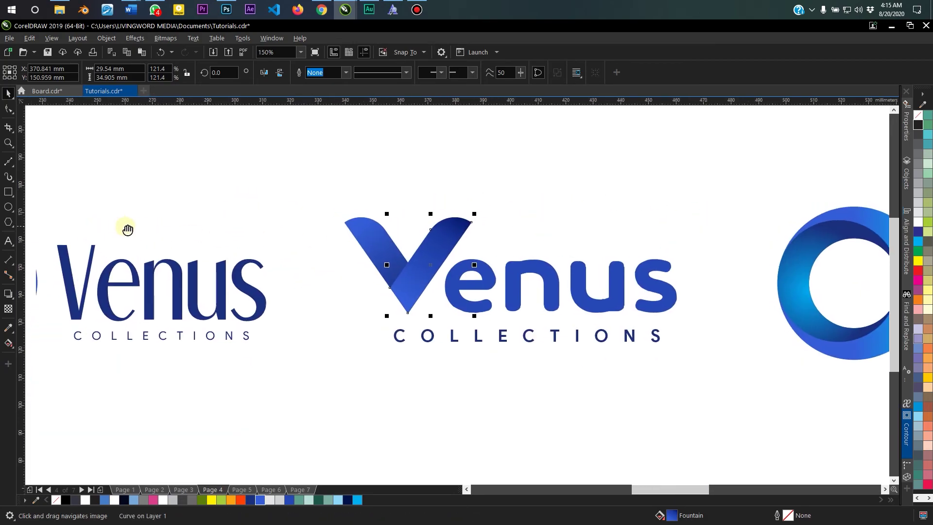
{"action": "left_click_drag", "start_coordinate": [127, 225], "coordinate": [348, 248]}
{"action": "scroll", "coordinate": [348, 273], "scroll_direction": "up", "scroll_amount": 2}
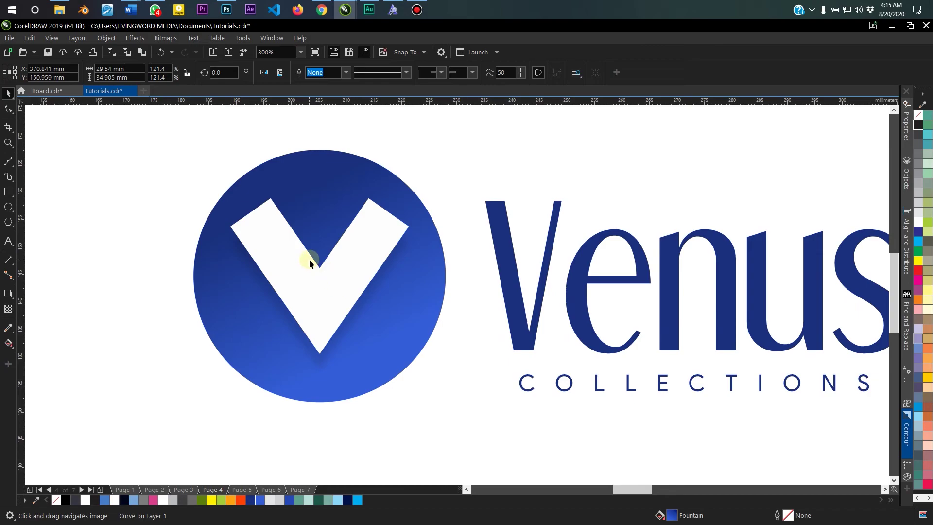
{"action": "left_click_drag", "start_coordinate": [333, 268], "coordinate": [129, 265]}
{"action": "left_click_drag", "start_coordinate": [650, 244], "coordinate": [269, 231]}
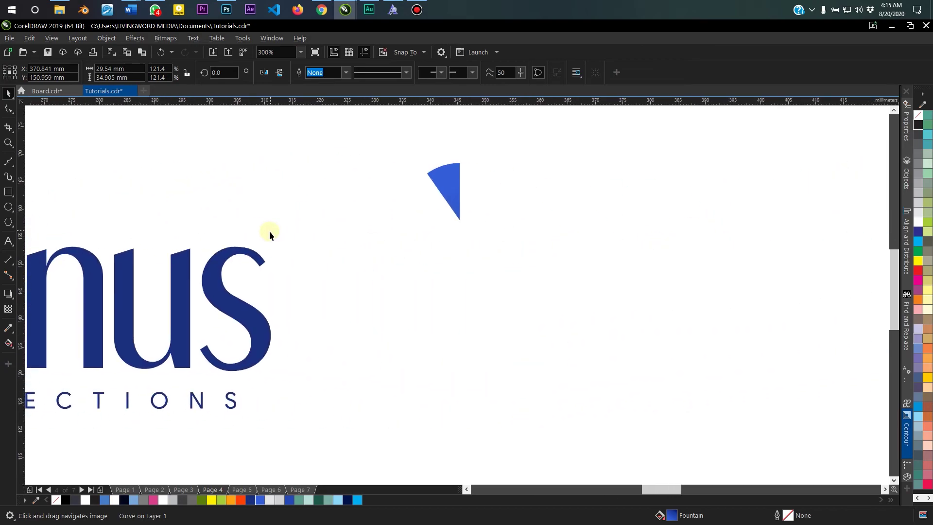
{"action": "scroll", "coordinate": [342, 255], "scroll_direction": "down", "scroll_amount": 1}
Drag the blue ring PowerClip off the page to the right, then deselect it.
{"action": "left_click_drag", "start_coordinate": [504, 225], "coordinate": [317, 217]}
{"action": "scroll", "coordinate": [467, 246], "scroll_direction": "down", "scroll_amount": 1}
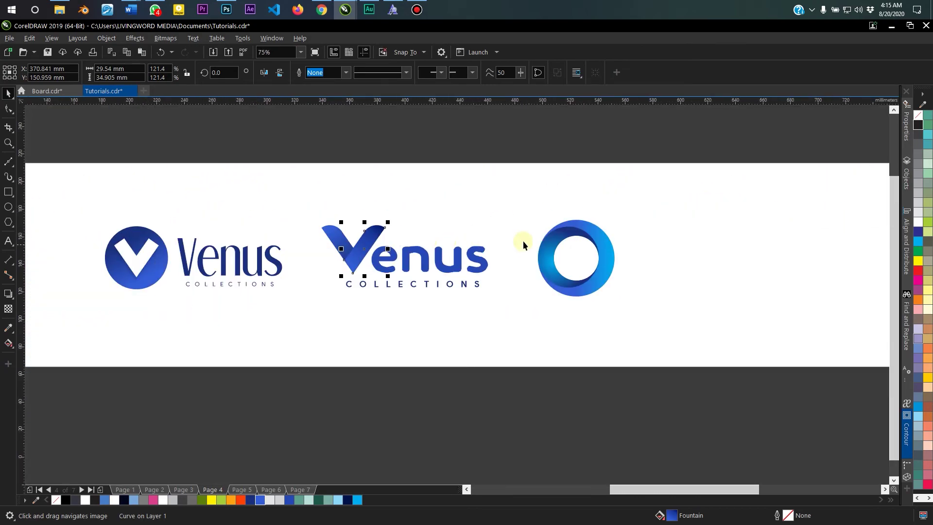
{"action": "left_click_drag", "start_coordinate": [661, 256], "coordinate": [401, 288]}
{"action": "left_click_drag", "start_coordinate": [242, 210], "coordinate": [401, 319]}
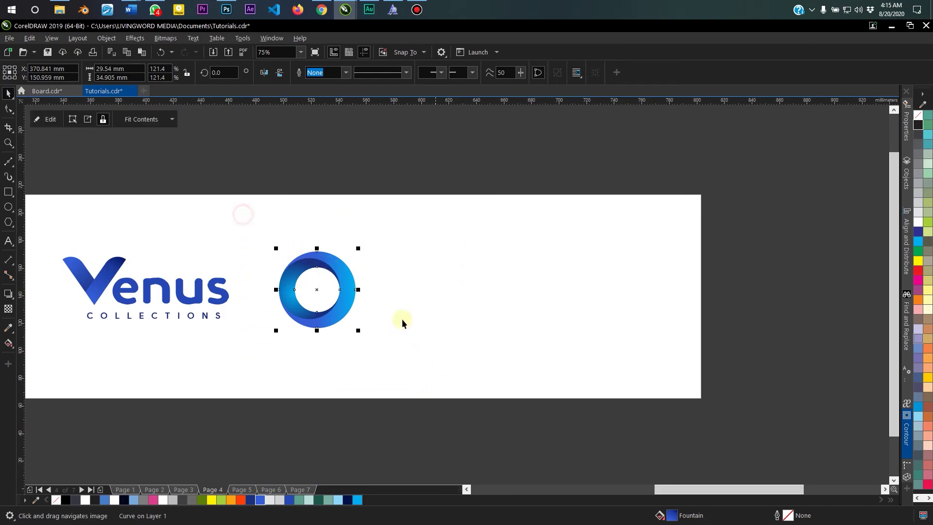
{"action": "left_click_drag", "start_coordinate": [318, 290], "coordinate": [798, 274]}
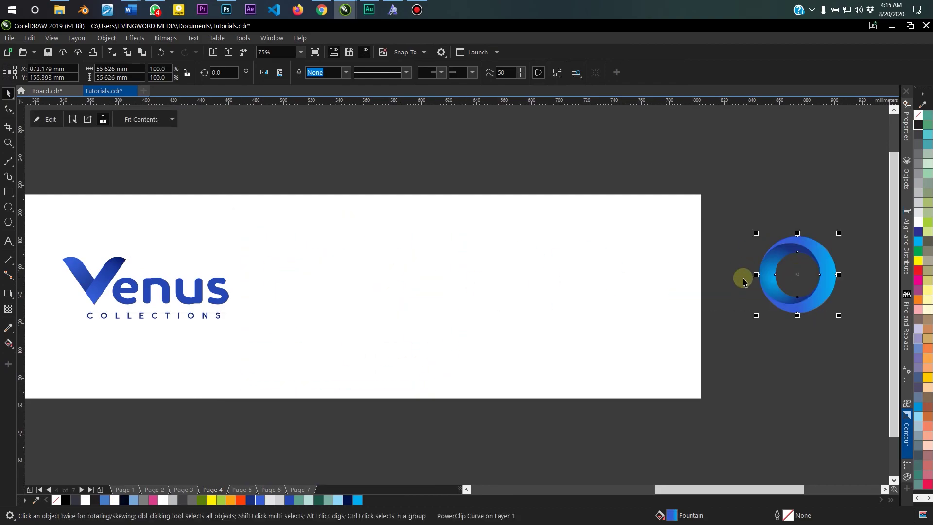
{"action": "left_click", "coordinate": [525, 271]}
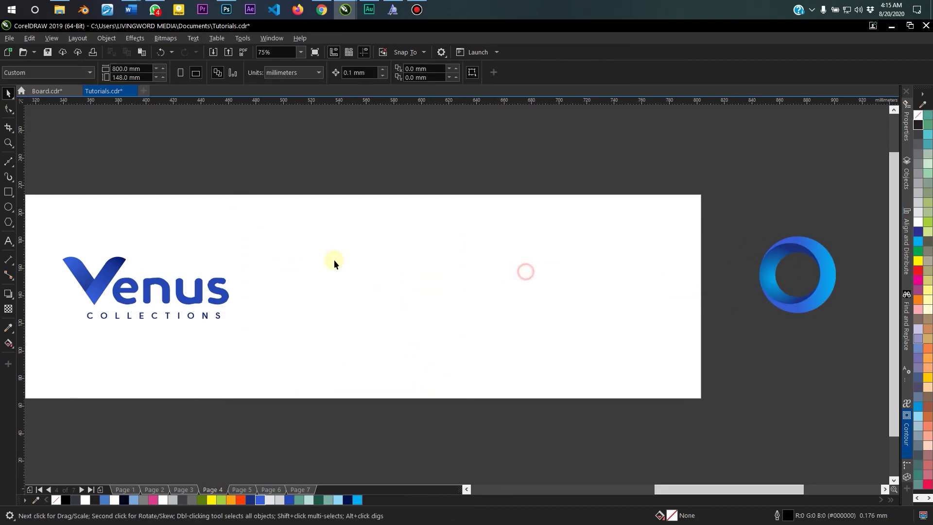
Draw a tall 17.286 × 70.665 mm rectangle right of the Venus logo and zoom in on it.
{"action": "left_click", "coordinate": [8, 192]}
{"action": "left_click_drag", "start_coordinate": [332, 257], "coordinate": [356, 354]}
{"action": "scroll", "coordinate": [353, 326], "scroll_direction": "up", "scroll_amount": 2}
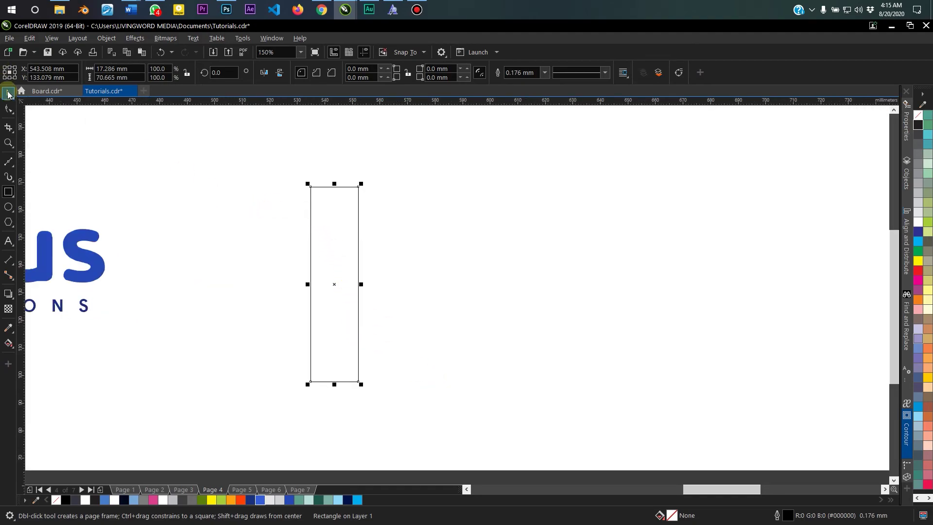
{"action": "left_click", "coordinate": [8, 94]}
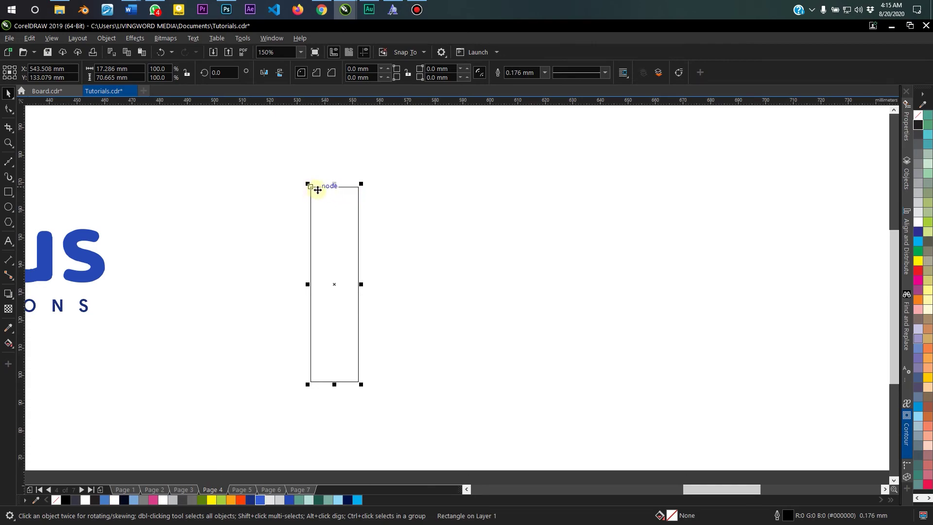
{"action": "scroll", "coordinate": [350, 180], "scroll_direction": "up", "scroll_amount": 1}
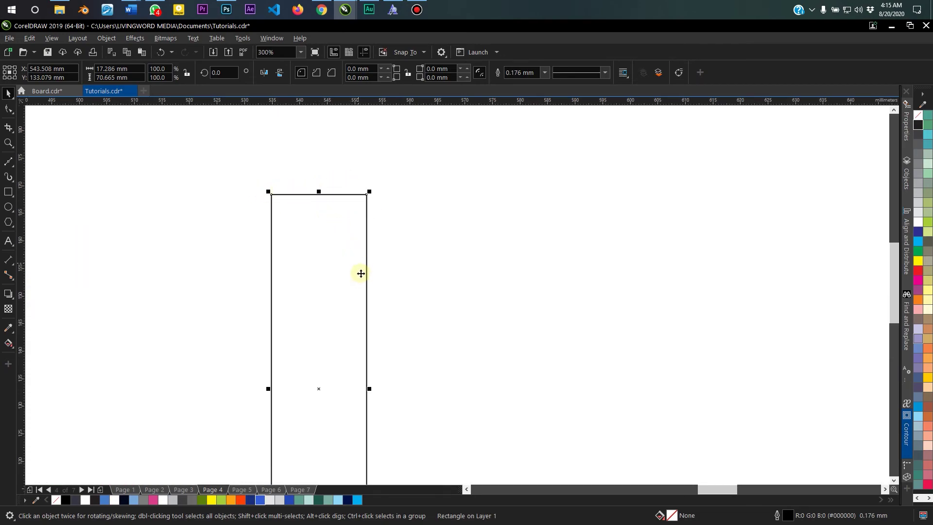
{"action": "left_click_drag", "start_coordinate": [383, 313], "coordinate": [392, 192]}
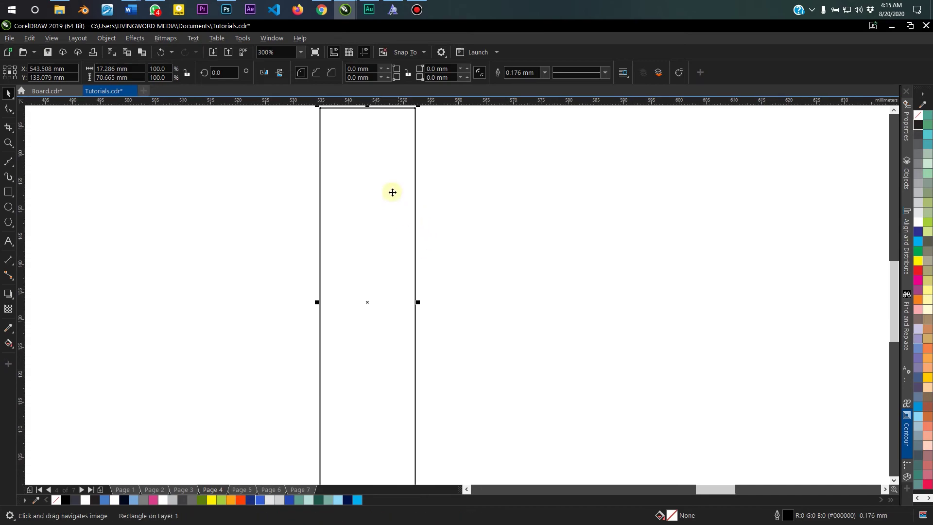
{"action": "scroll", "coordinate": [358, 194], "scroll_direction": "down", "scroll_amount": 1}
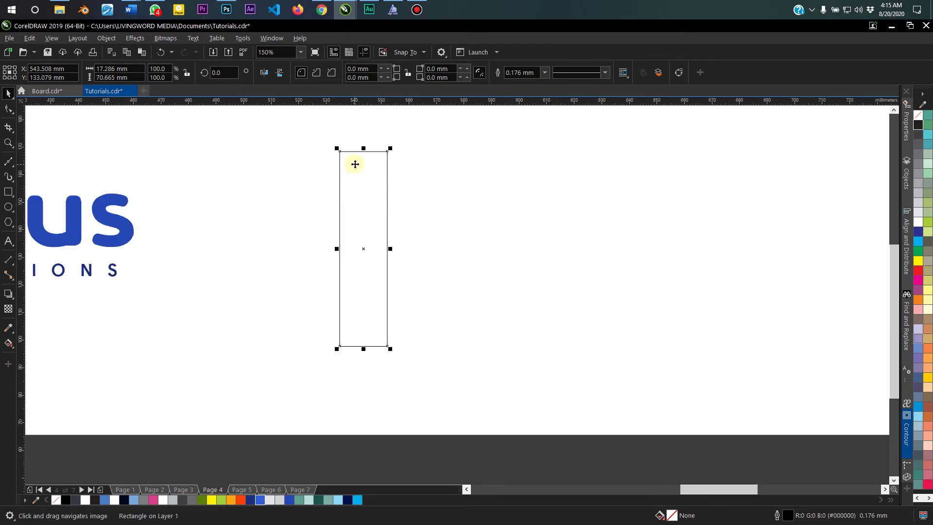
{"action": "scroll", "coordinate": [360, 163], "scroll_direction": "up", "scroll_amount": 1}
{"action": "left_click_drag", "start_coordinate": [369, 170], "coordinate": [369, 216]}
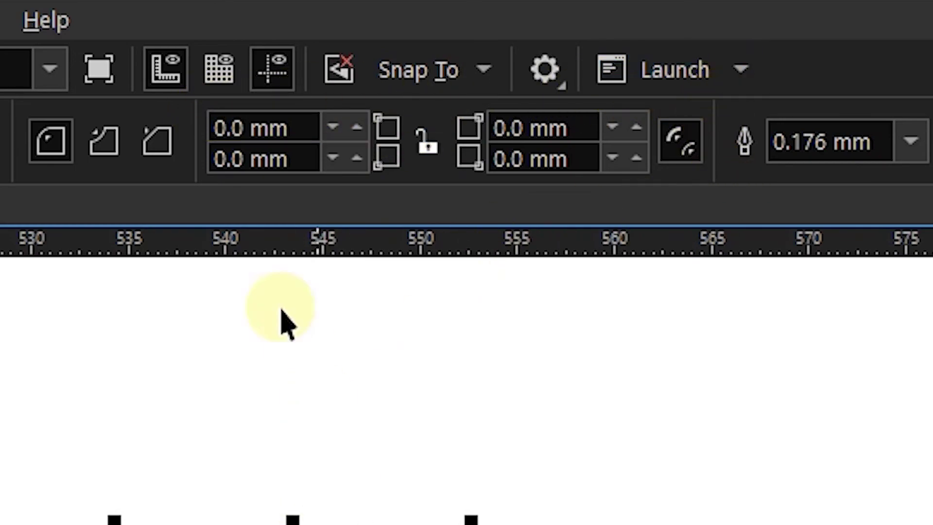
Review the rectangle's four corner radius fields and select the top-right value for editing.
{"action": "left_click", "coordinate": [277, 128]}
{"action": "left_click", "coordinate": [574, 128]}
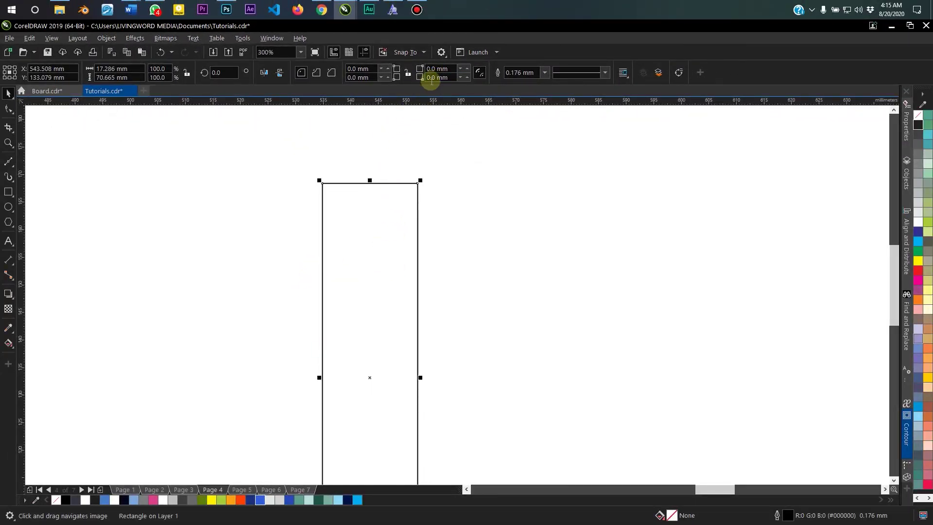
{"action": "left_click", "coordinate": [361, 68]}
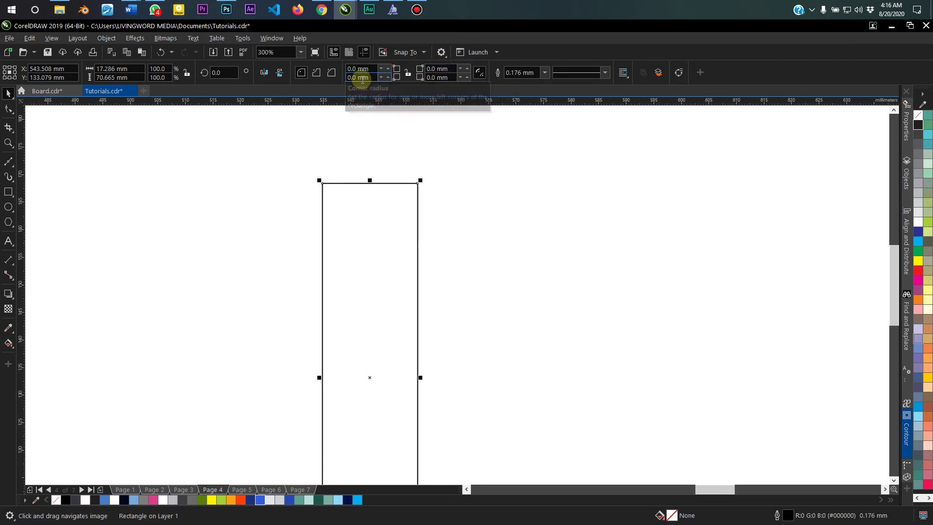
{"action": "left_click", "coordinate": [362, 77]}
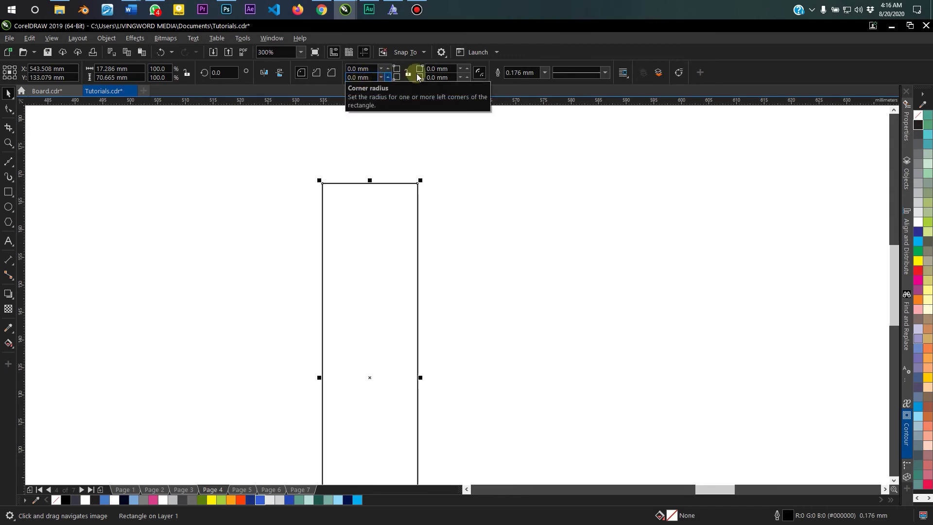
{"action": "left_click", "coordinate": [450, 78]}
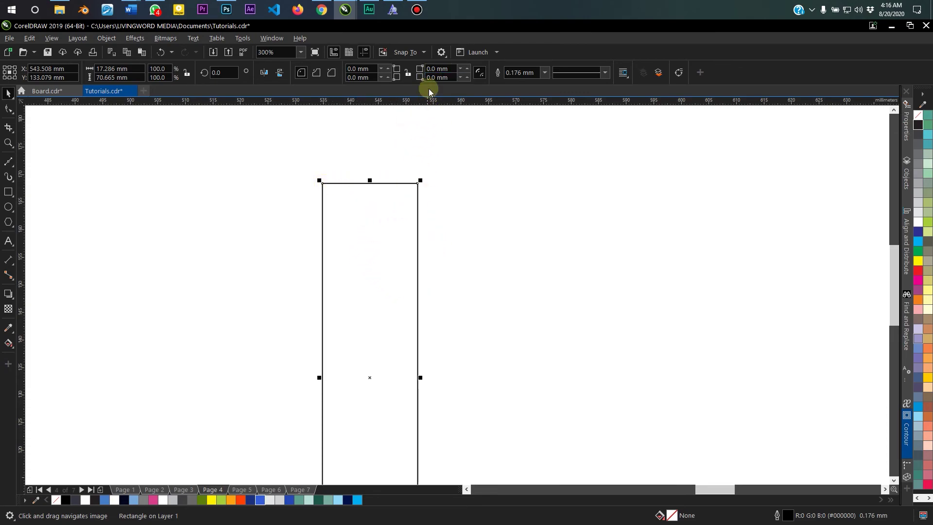
{"action": "left_click", "coordinate": [450, 68]}
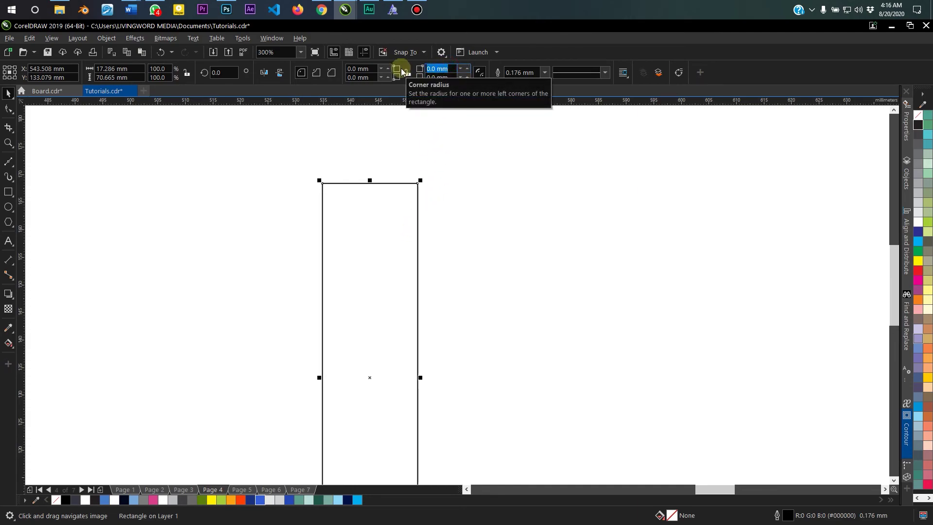
Try a 20 mm radius on every corner, turning the rectangle into a pill shape.
{"action": "type", "text": "20"}
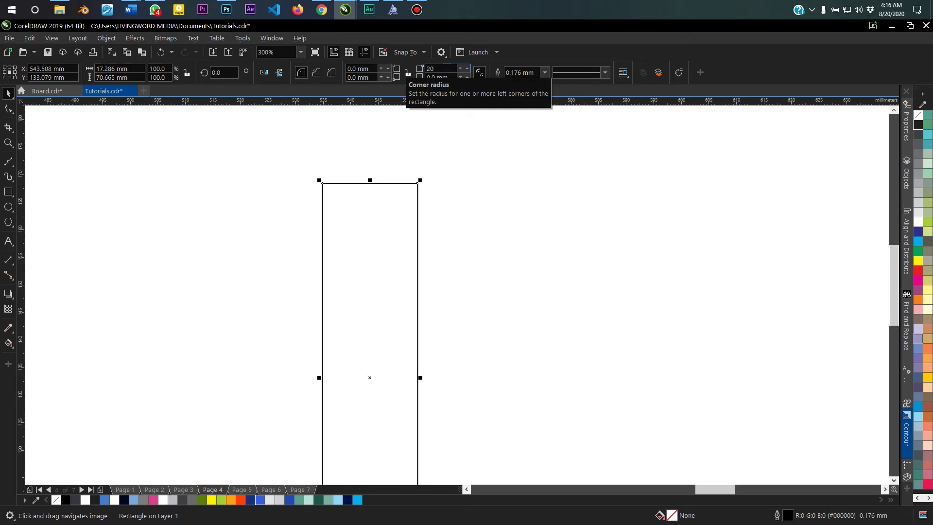
{"action": "key", "text": "Return"}
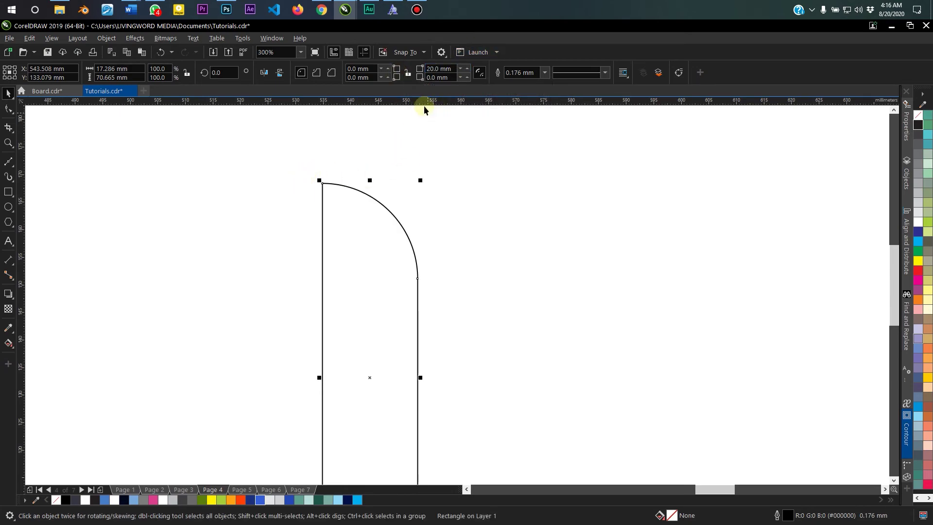
{"action": "left_click", "coordinate": [448, 78]}
{"action": "scroll", "coordinate": [442, 194], "scroll_direction": "down", "scroll_amount": 2}
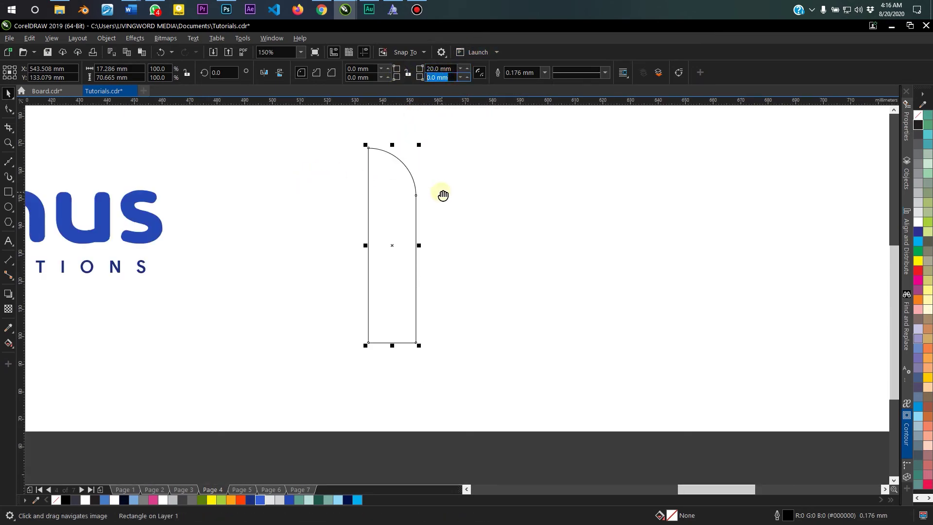
{"action": "left_click", "coordinate": [449, 78]}
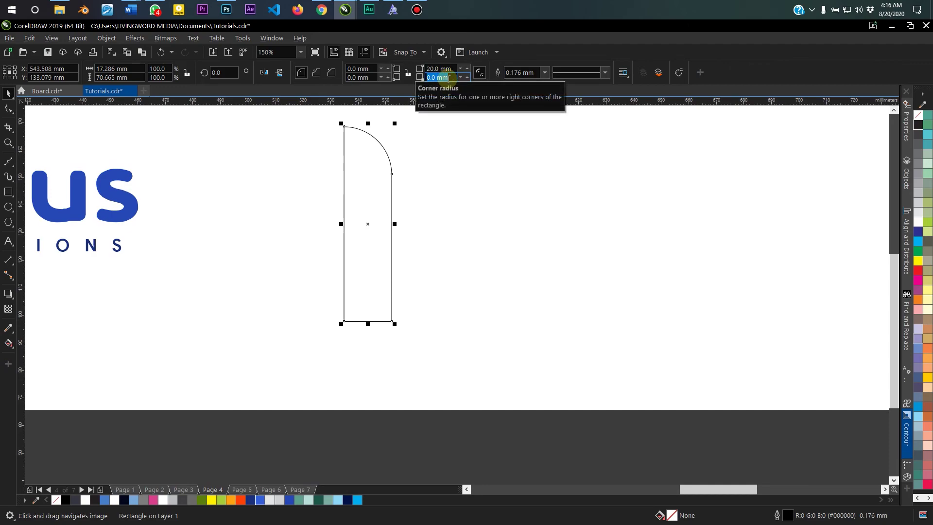
{"action": "type", "text": "20"}
{"action": "key", "text": "Return"}
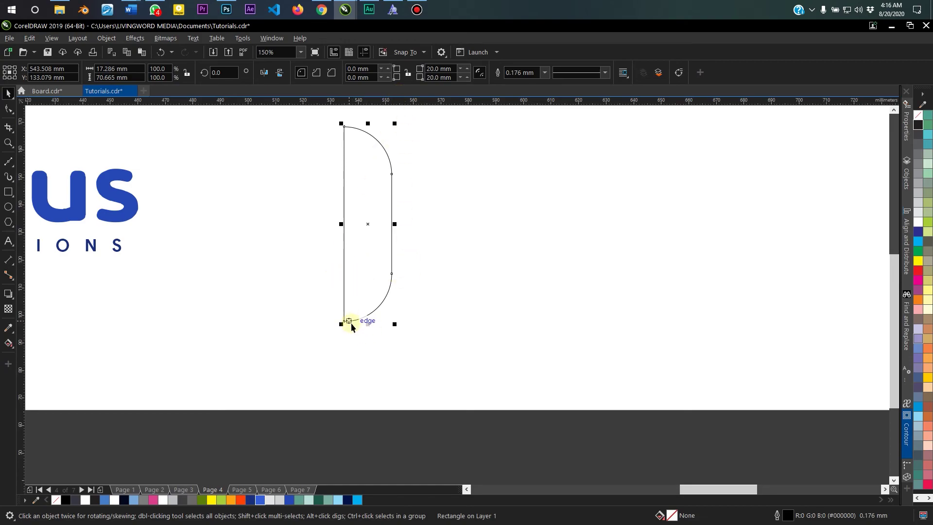
{"action": "left_click", "coordinate": [363, 77]}
{"action": "type", "text": "2"}
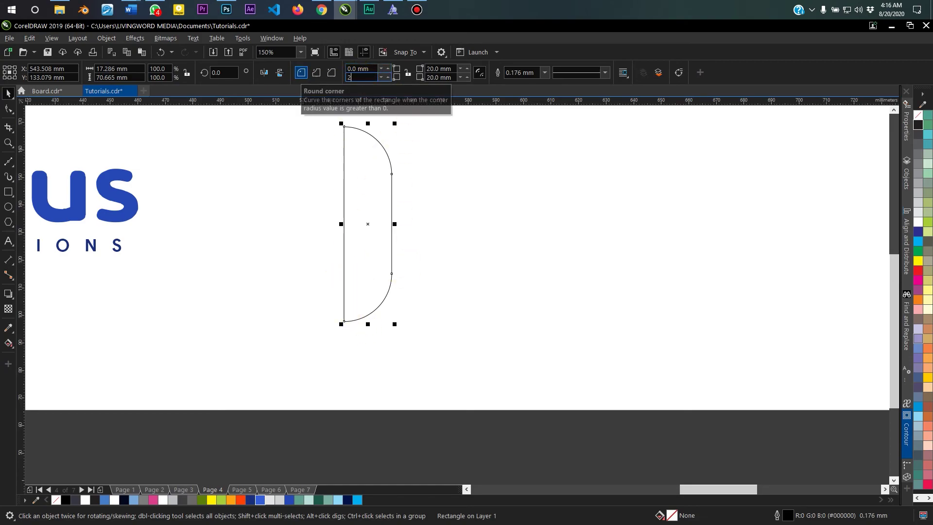
{"action": "type", "text": "0"}
{"action": "key", "text": "Return"}
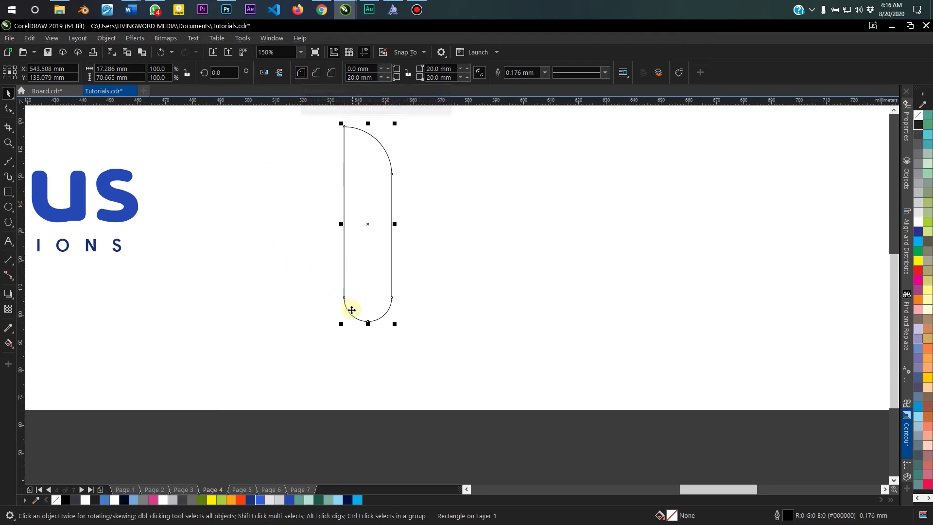
{"action": "left_click", "coordinate": [362, 68]}
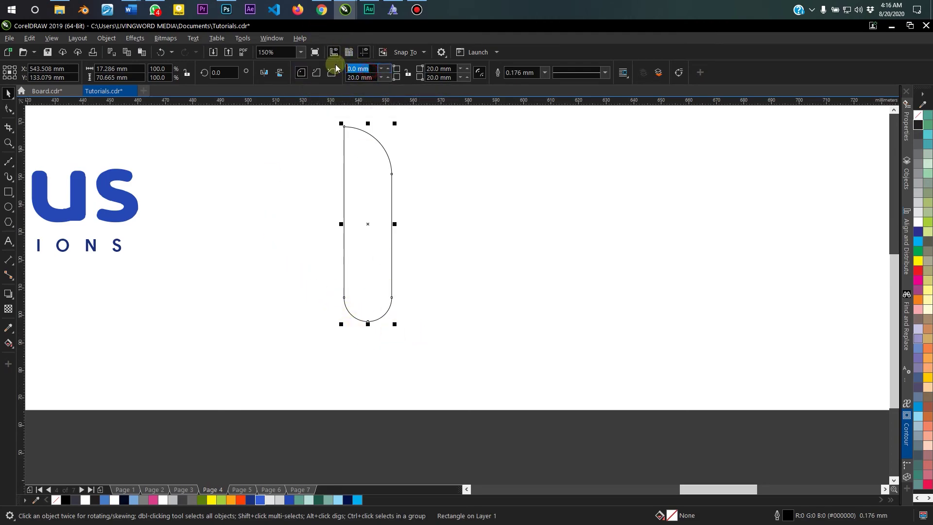
{"action": "type", "text": "0"}
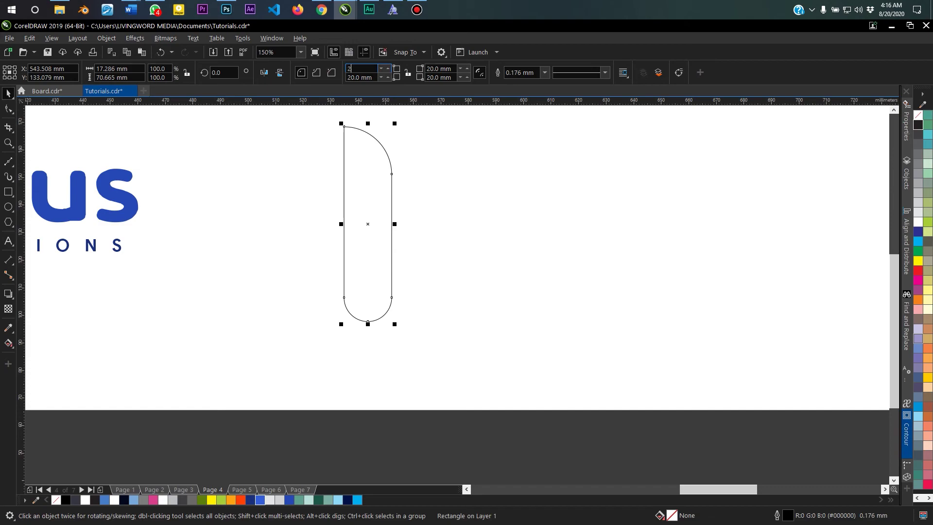
{"action": "type", "text": "0"}
{"action": "key", "text": "Return"}
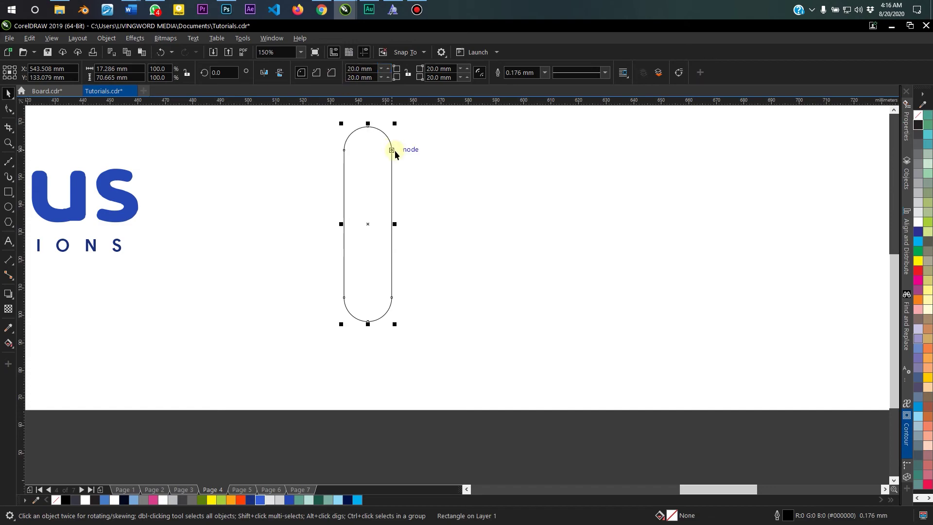
Return all corners to square, then round only the top-right corner to 20 mm.
{"action": "left_click_drag", "start_coordinate": [395, 151], "coordinate": [389, 124]}
{"action": "scroll", "coordinate": [380, 118], "scroll_direction": "up", "scroll_amount": 1}
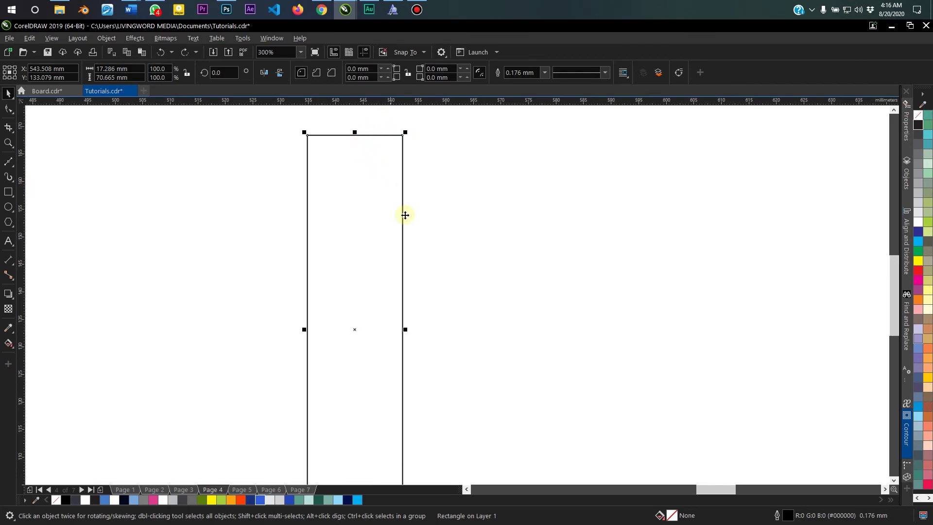
{"action": "left_click", "coordinate": [428, 69]}
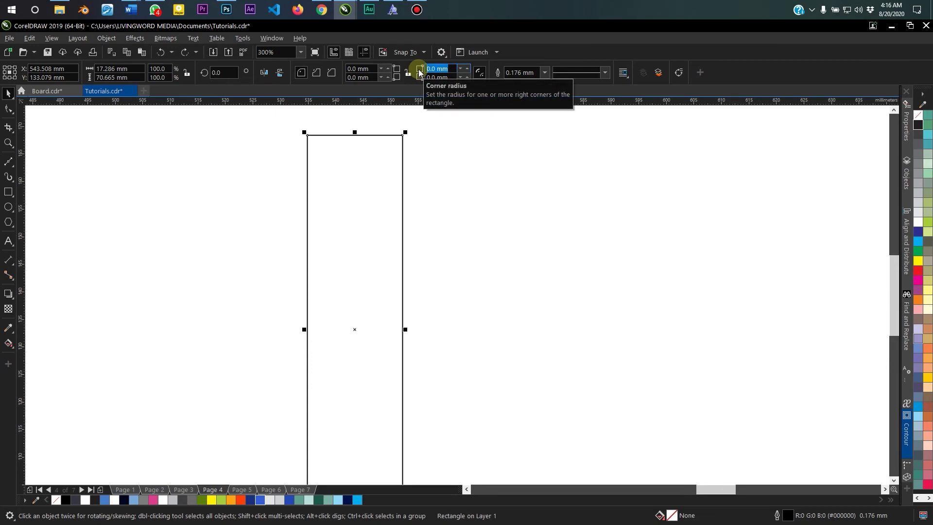
{"action": "type", "text": "20"}
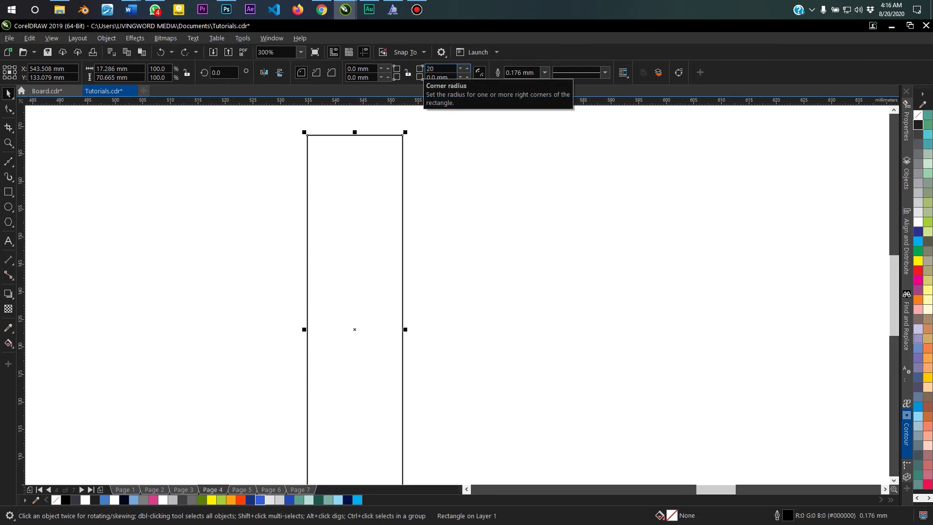
{"action": "key", "text": "Return"}
{"action": "scroll", "coordinate": [289, 244], "scroll_direction": "down", "scroll_amount": 2}
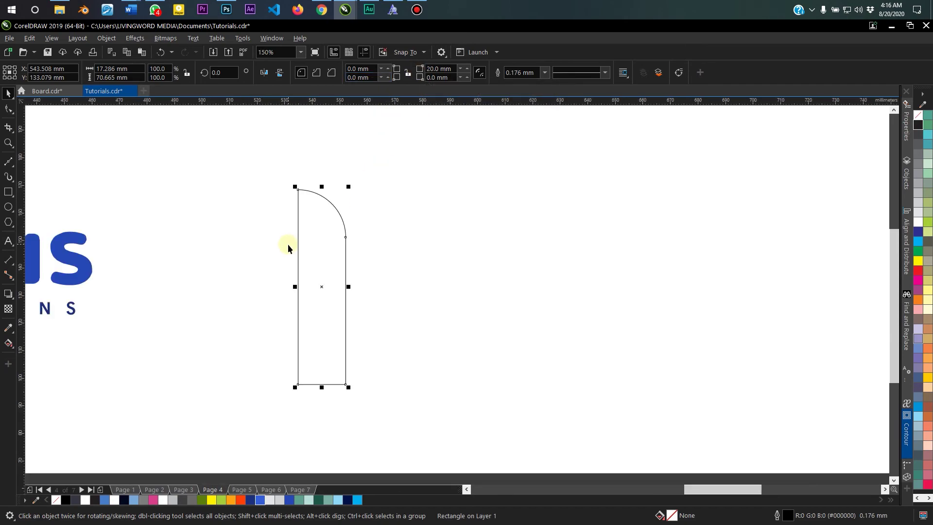
{"action": "left_click", "coordinate": [404, 226]}
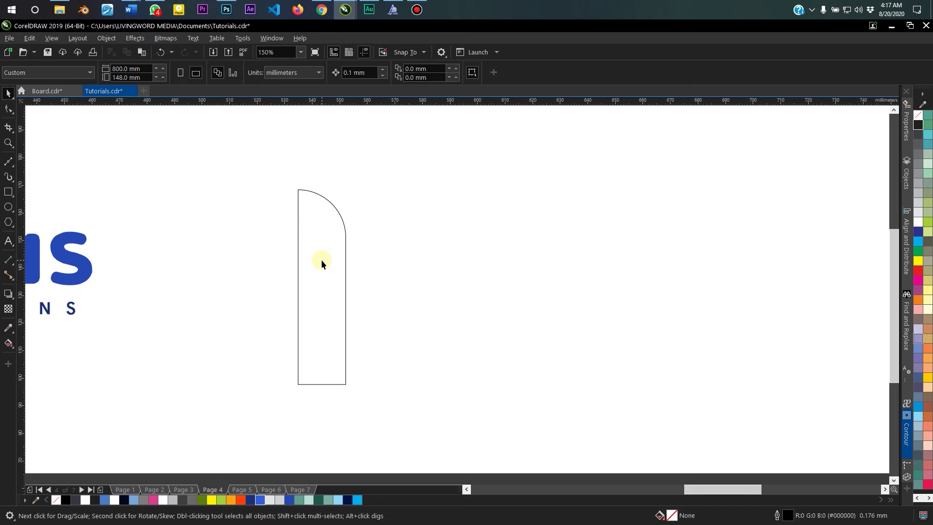
Enter 35 in the Angle of rotation field to tilt the rounded-top rectangle.
{"action": "left_click", "coordinate": [322, 260]}
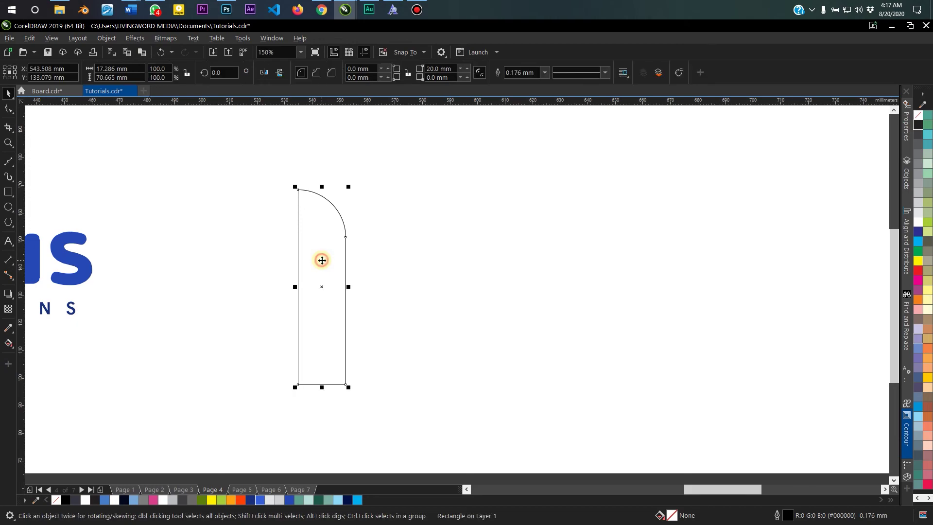
{"action": "left_click", "coordinate": [225, 73]}
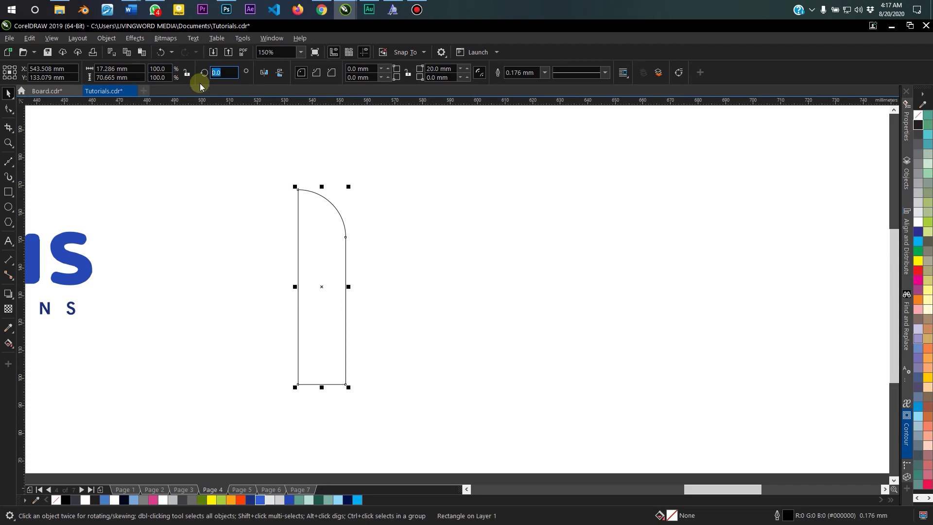
{"action": "type", "text": "35"}
{"action": "key", "text": "Return"}
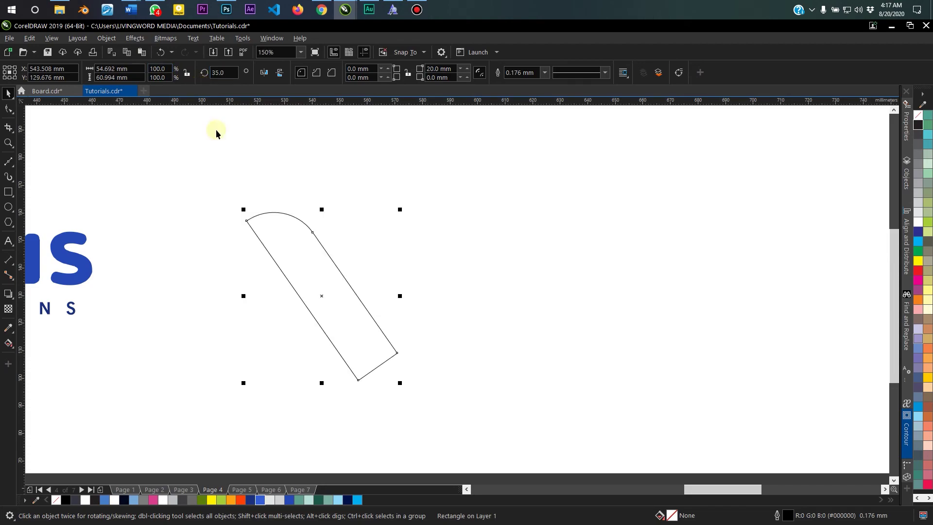
{"action": "left_click", "coordinate": [300, 180]}
{"action": "left_click", "coordinate": [296, 263]}
{"action": "left_click", "coordinate": [327, 152]}
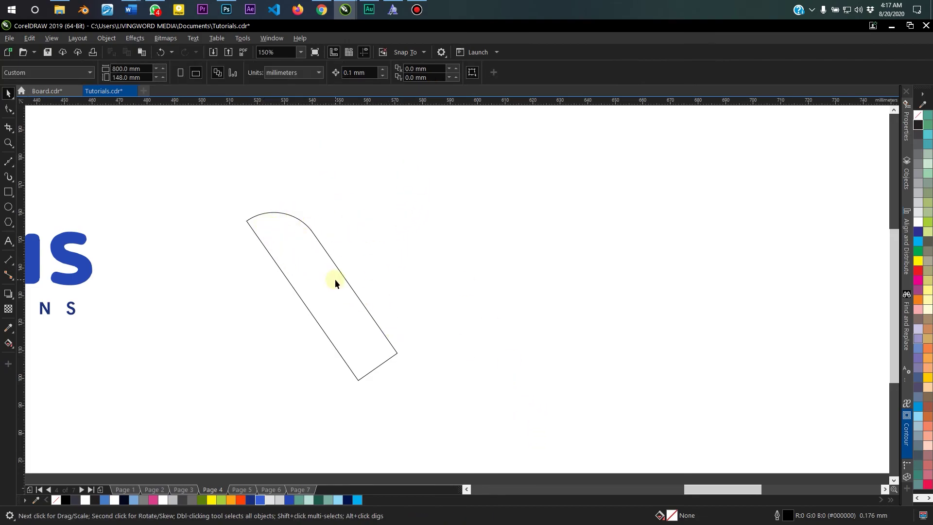
Duplicate the tilted rectangle with Ctrl+D and show both copies in the Objects docker.
{"action": "left_click", "coordinate": [317, 242]}
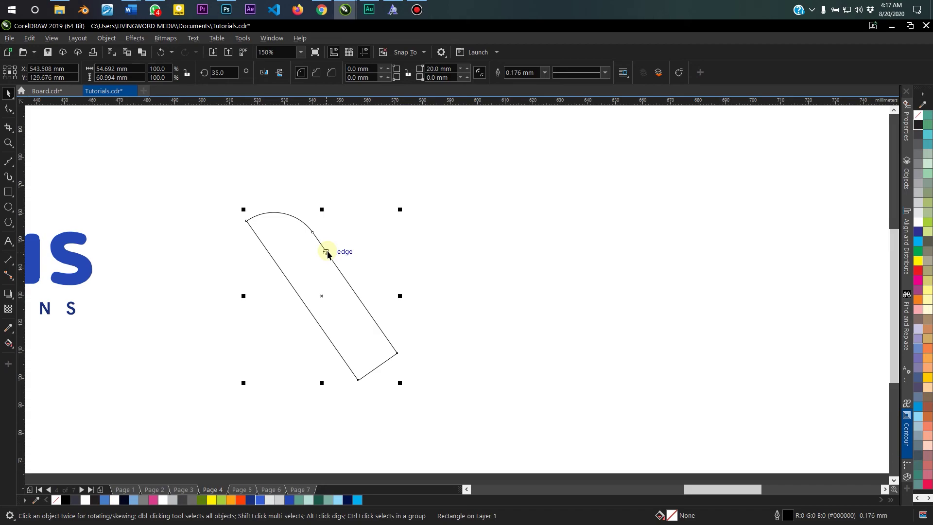
{"action": "left_click", "coordinate": [404, 173]}
{"action": "left_click", "coordinate": [294, 236]}
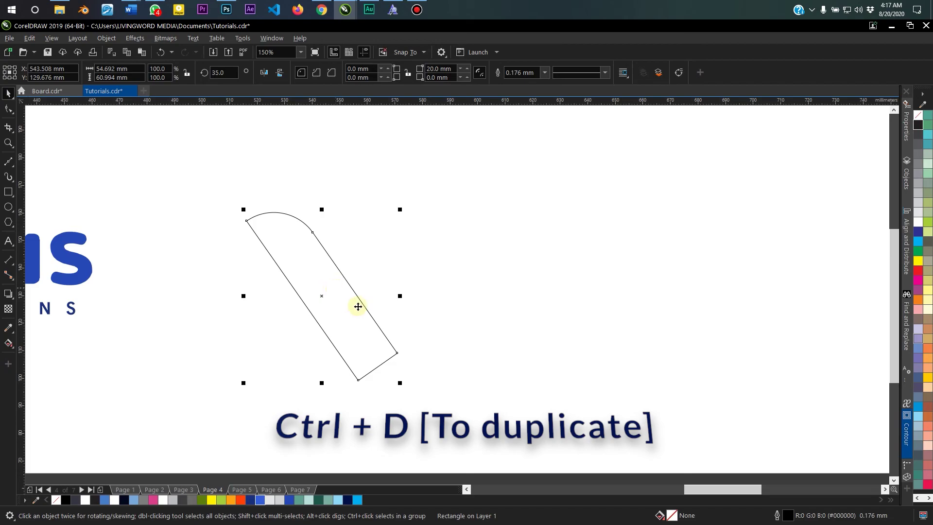
{"action": "key", "text": "ctrl+d"}
{"action": "left_click", "coordinate": [905, 179]}
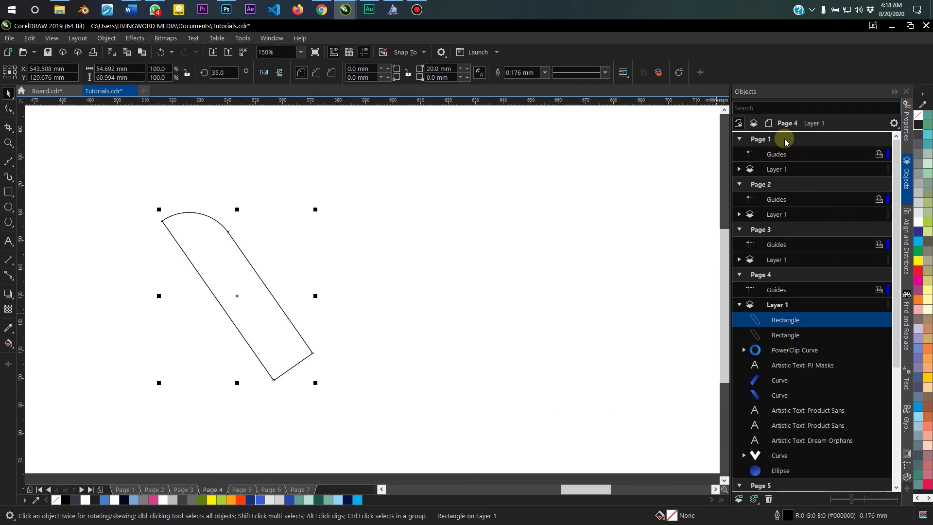
Delete the extra rectangle, then copy and paste the remaining strip in place.
{"action": "left_click", "coordinate": [265, 40]}
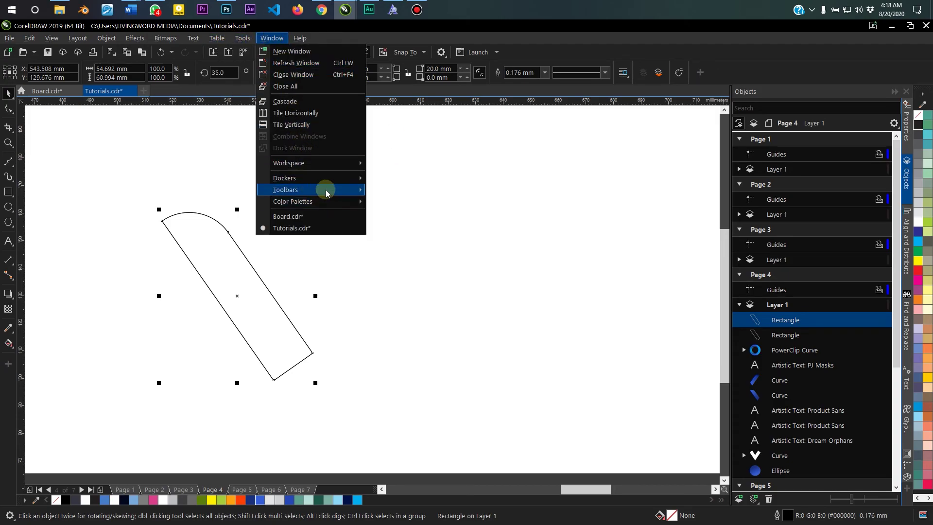
{"action": "mouse_move", "coordinate": [326, 190]}
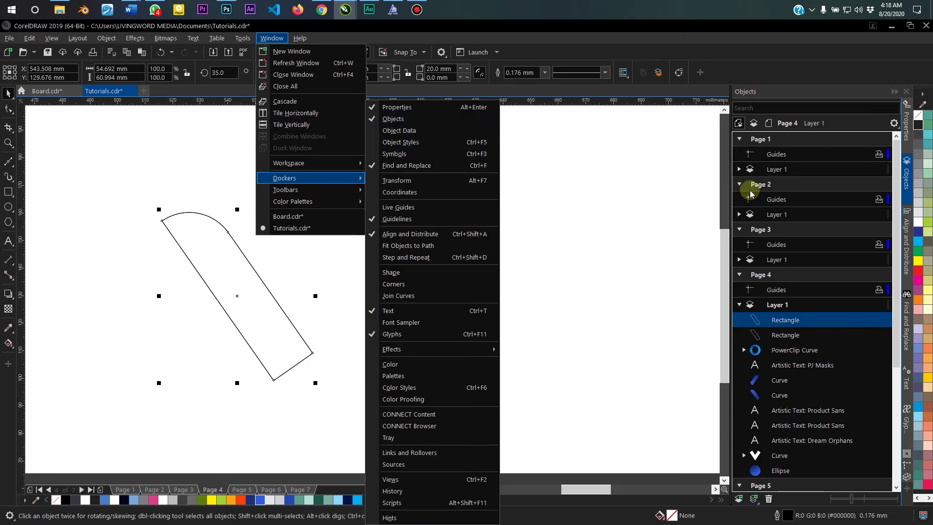
{"action": "left_click", "coordinate": [562, 234]}
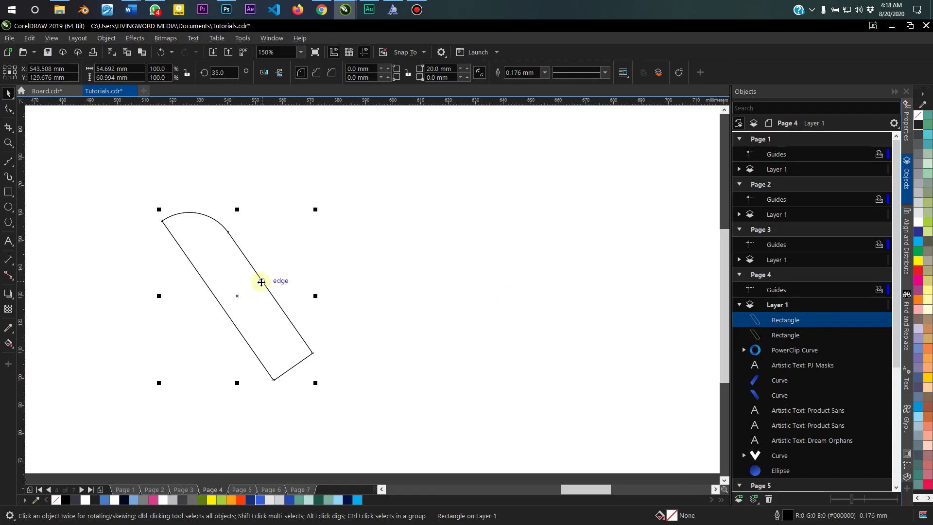
{"action": "key", "text": "Delete"}
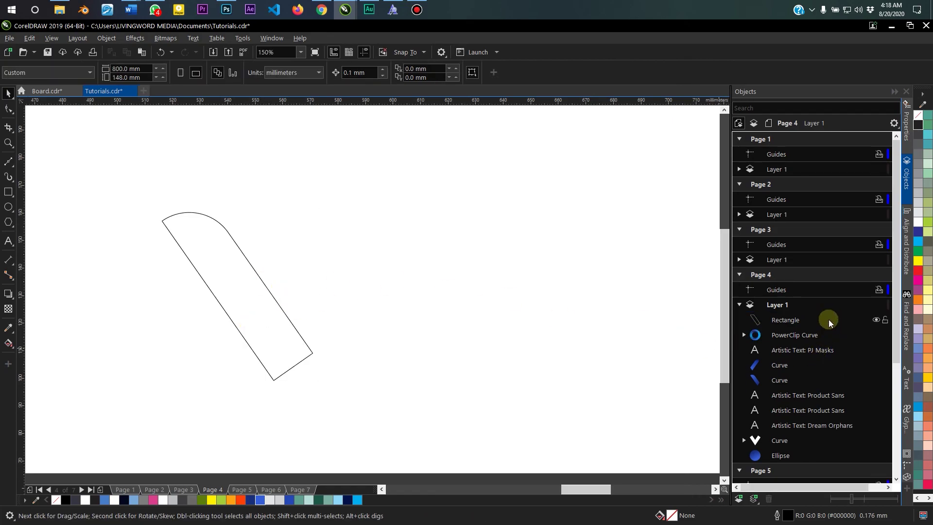
{"action": "left_click", "coordinate": [784, 321]}
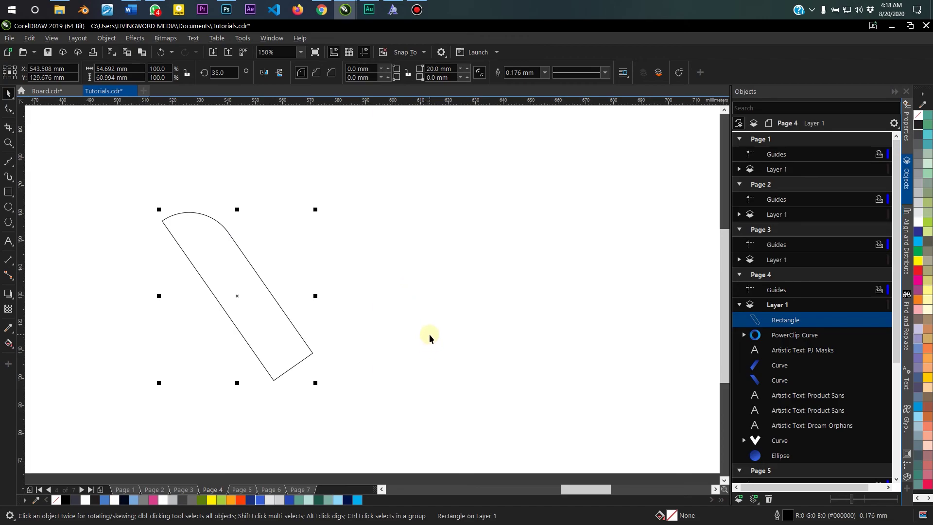
{"action": "key", "text": "ctrl+c"}
{"action": "key", "text": "ctrl+v"}
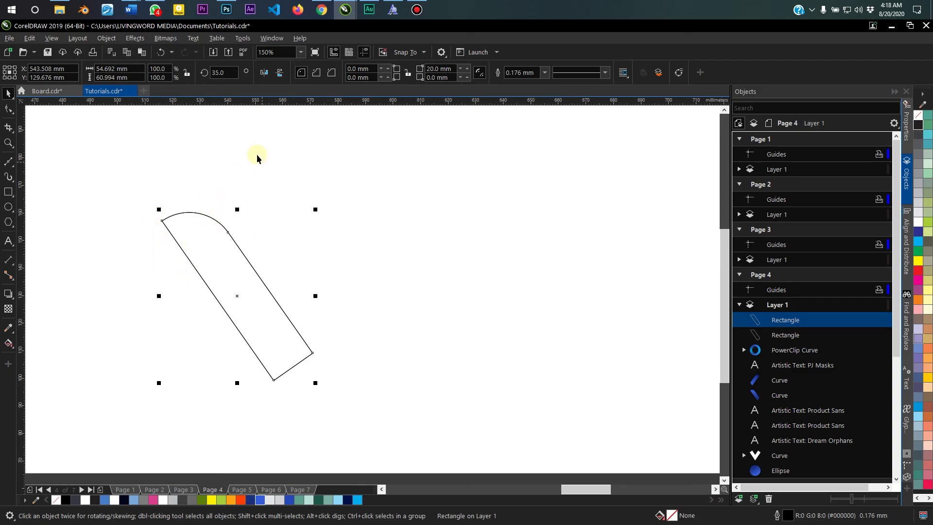
Mirror the top strip copy horizontally to 145° so it crosses the original in an X.
{"action": "left_click", "coordinate": [398, 227]}
{"action": "left_click", "coordinate": [248, 298]}
{"action": "left_click", "coordinate": [263, 73]}
{"action": "left_click", "coordinate": [399, 199]}
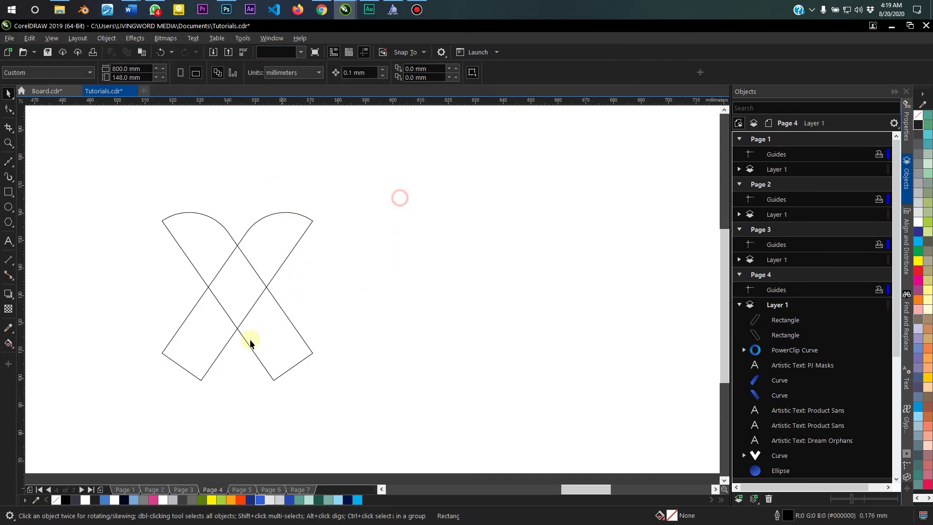
{"action": "left_click", "coordinate": [262, 252]}
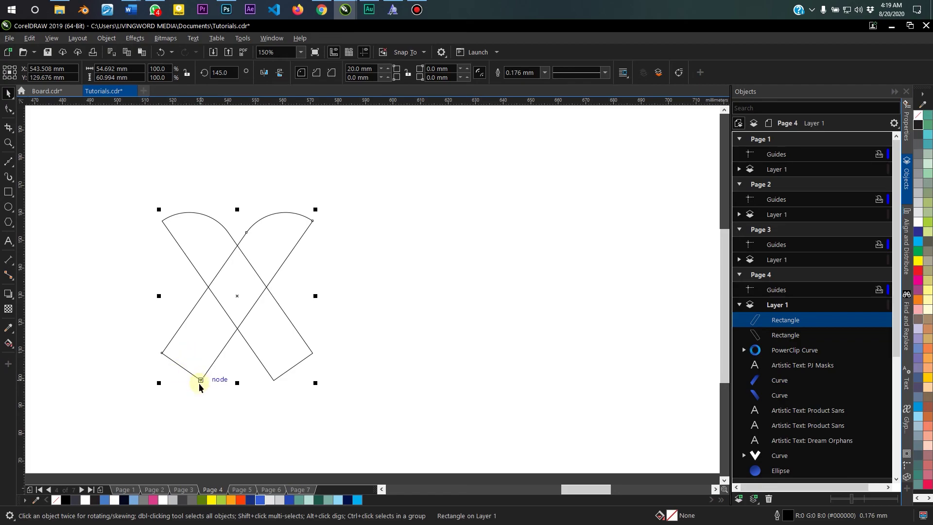
Drag the mirrored strip's bottom corner onto the other strip's bottom point, zooming in to align exactly.
{"action": "left_click_drag", "start_coordinate": [200, 380], "coordinate": [274, 381]}
{"action": "scroll", "coordinate": [264, 382], "scroll_direction": "up", "scroll_amount": 5}
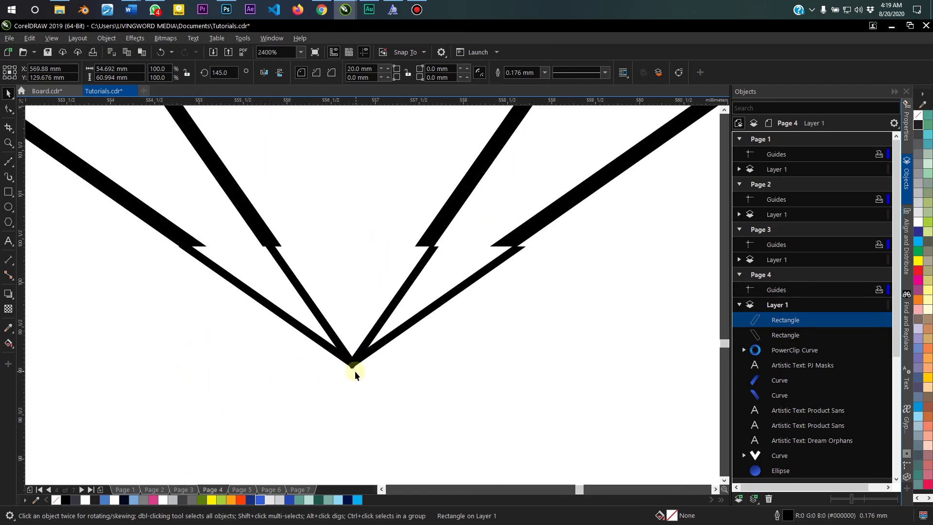
{"action": "scroll", "coordinate": [339, 350], "scroll_direction": "up", "scroll_amount": 3}
{"action": "left_click_drag", "start_coordinate": [483, 334], "coordinate": [350, 407]}
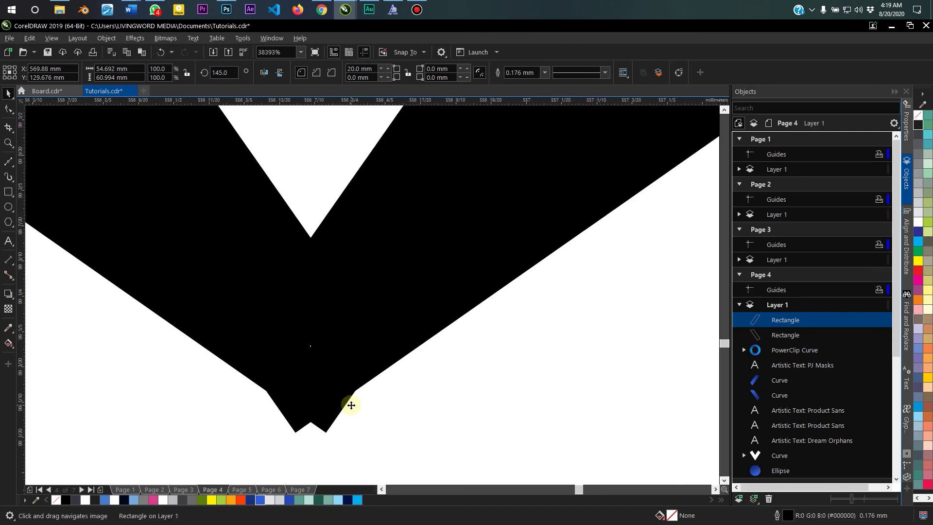
{"action": "left_click_drag", "start_coordinate": [322, 365], "coordinate": [301, 352]}
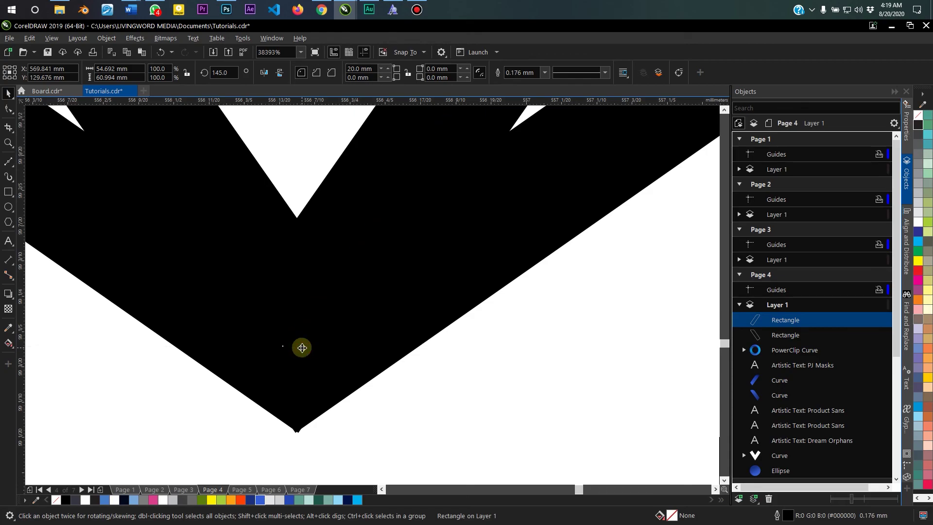
{"action": "scroll", "coordinate": [286, 411], "scroll_direction": "up", "scroll_amount": 3}
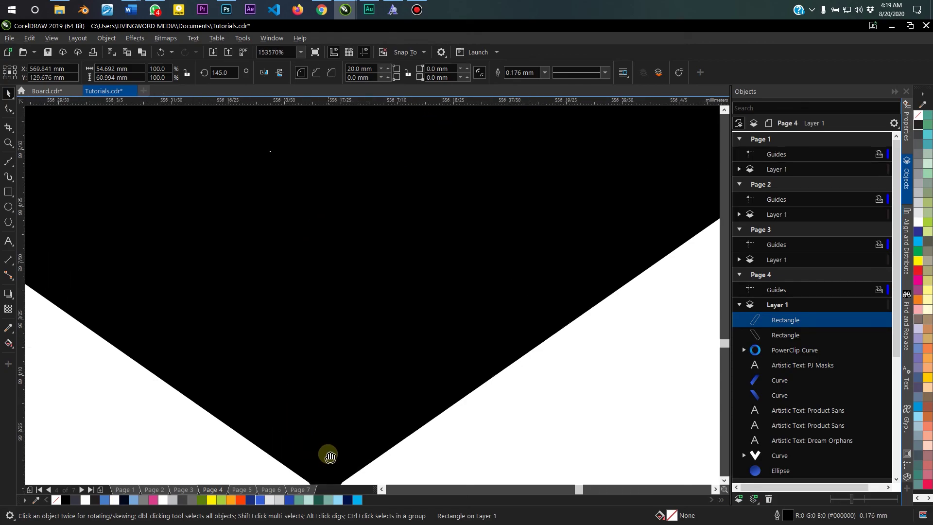
{"action": "left_click_drag", "start_coordinate": [354, 270], "coordinate": [375, 179]}
{"action": "scroll", "coordinate": [374, 178], "scroll_direction": "down", "scroll_amount": 8}
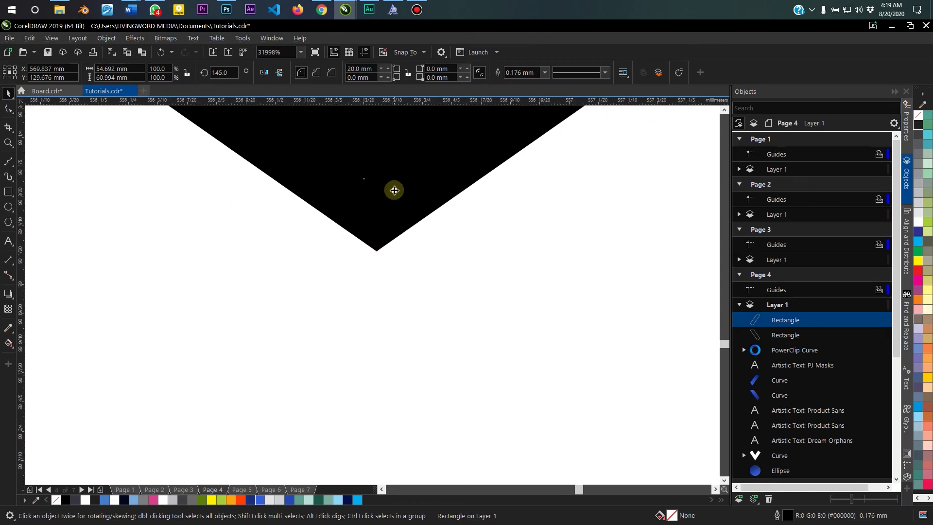
{"action": "scroll", "coordinate": [385, 423], "scroll_direction": "down", "scroll_amount": 5}
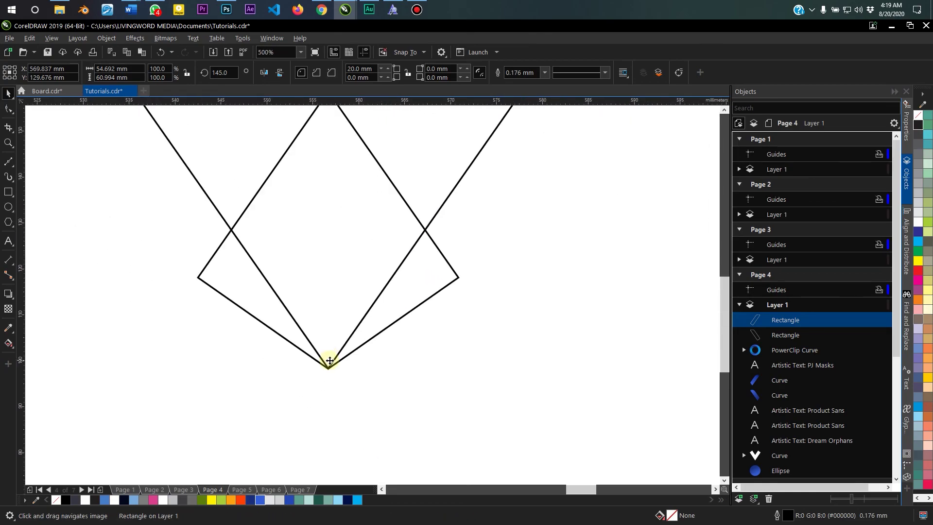
{"action": "scroll", "coordinate": [345, 271], "scroll_direction": "down", "scroll_amount": 3}
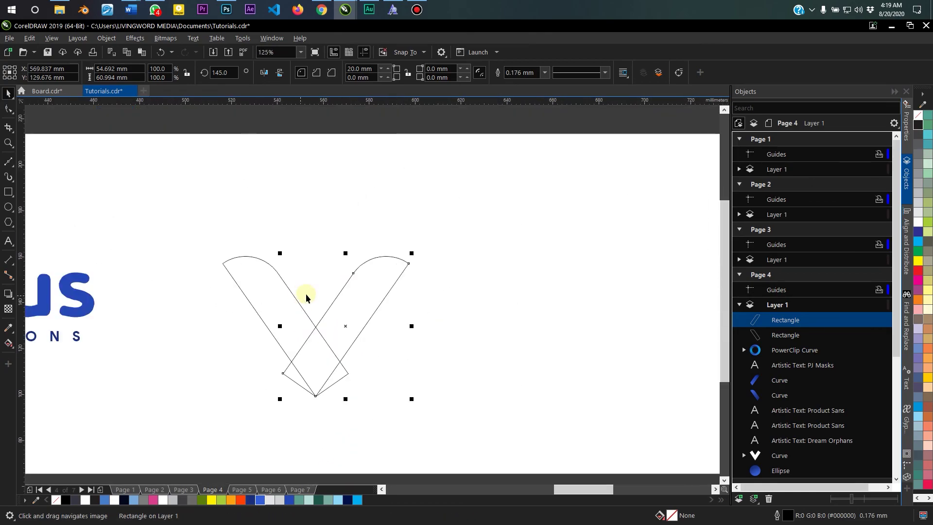
Reselect the mirrored strip and zoom out with F3 to check the finished V.
{"action": "left_click", "coordinate": [360, 243]}
{"action": "left_click", "coordinate": [339, 343]}
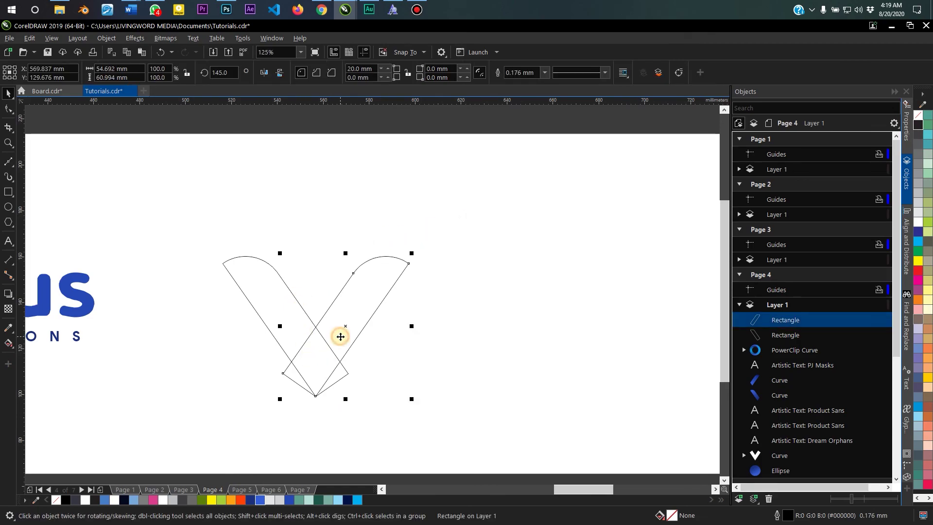
{"action": "scroll", "coordinate": [340, 334], "scroll_direction": "up", "scroll_amount": 2}
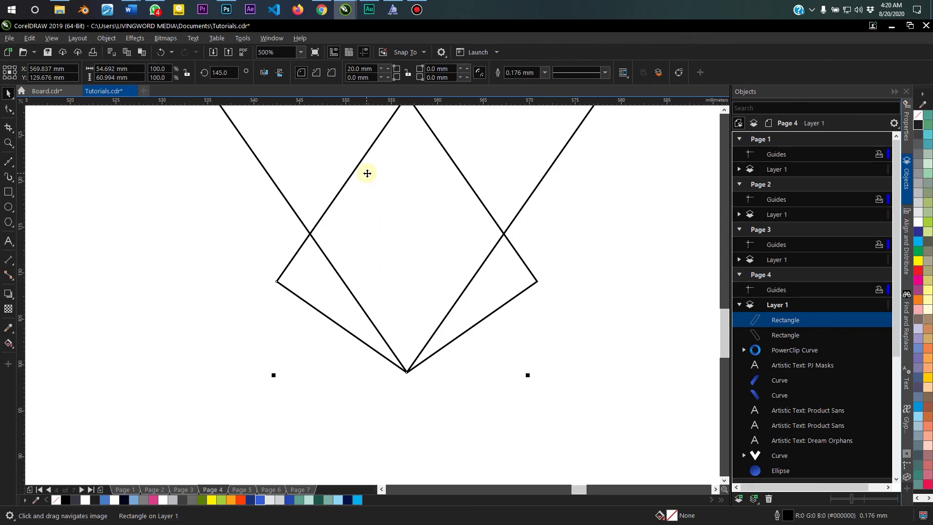
{"action": "scroll", "coordinate": [330, 244], "scroll_direction": "up", "scroll_amount": 1}
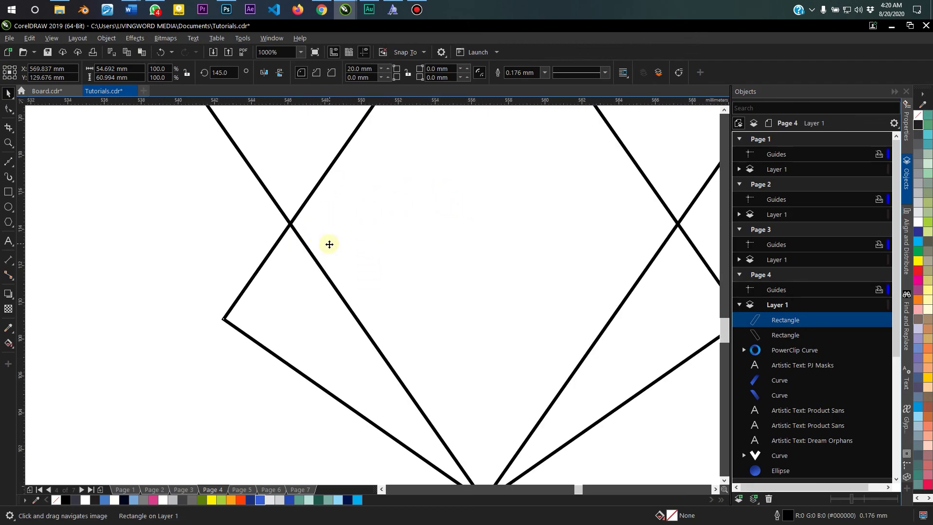
{"action": "scroll", "coordinate": [313, 262], "scroll_direction": "down", "scroll_amount": 1}
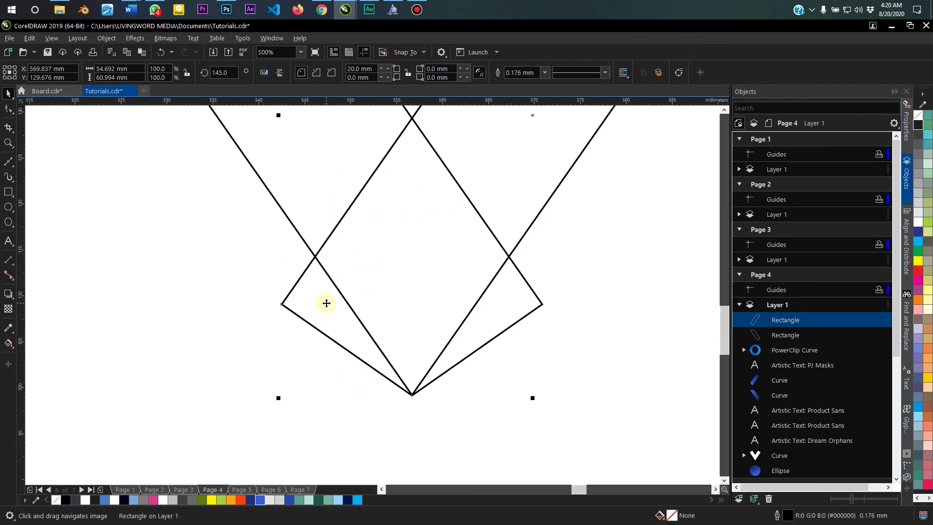
{"action": "key", "text": "F3"}
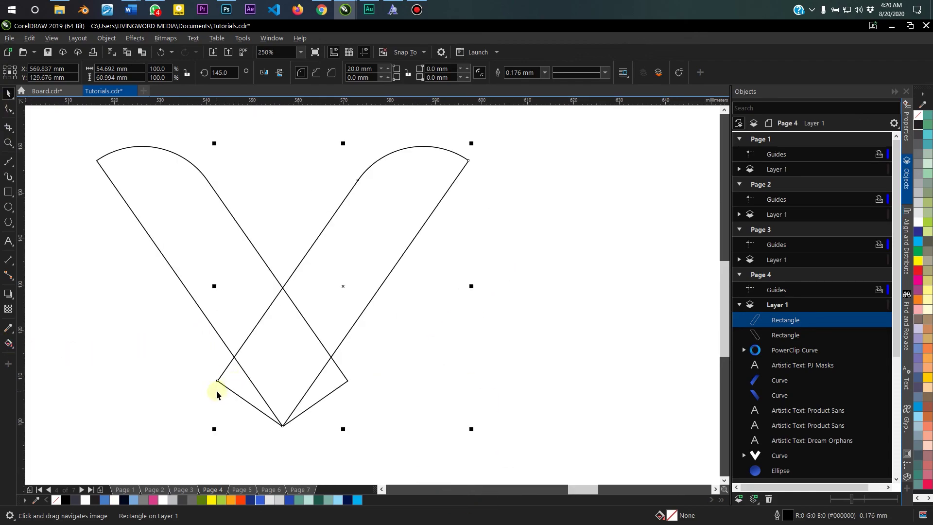
{"action": "scroll", "coordinate": [277, 432], "scroll_direction": "up", "scroll_amount": 2}
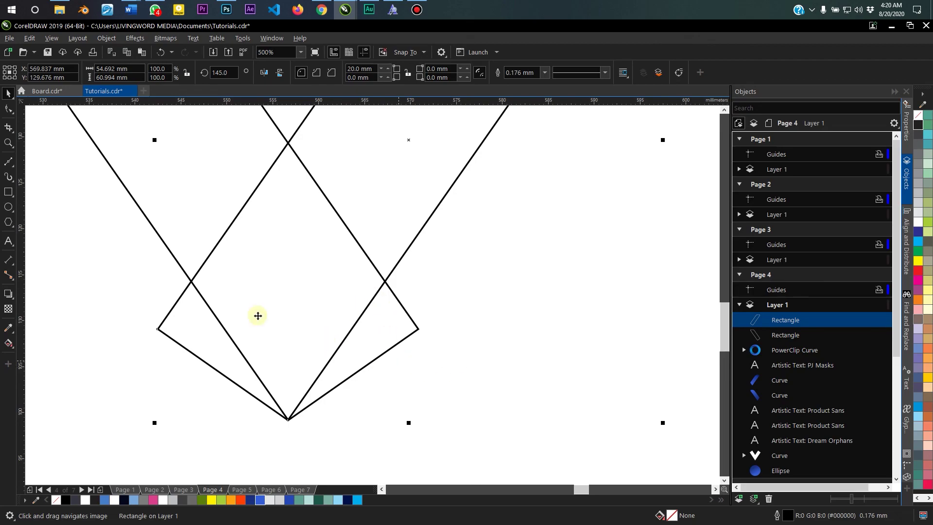
{"action": "scroll", "coordinate": [357, 254], "scroll_direction": "down", "scroll_amount": 2}
{"action": "scroll", "coordinate": [357, 254], "scroll_direction": "down", "scroll_amount": 2}
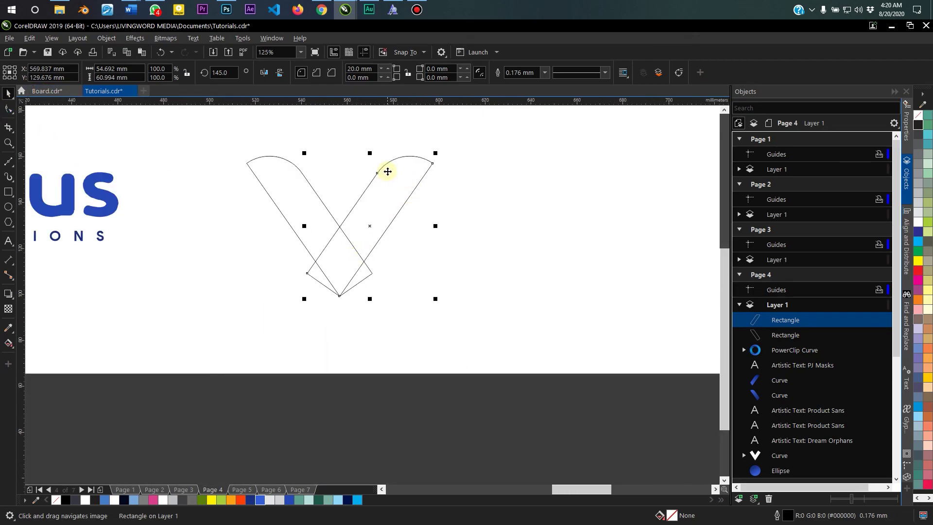
{"action": "right_click", "coordinate": [387, 172]}
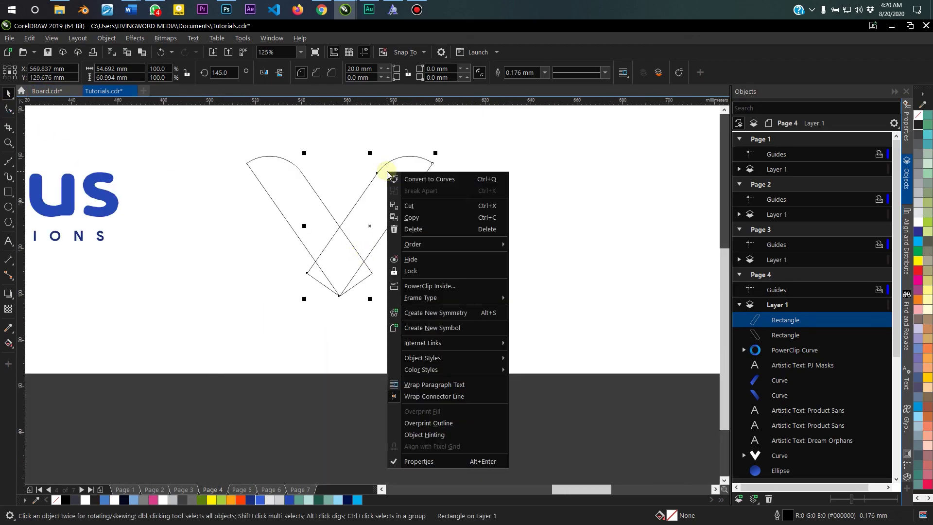
Convert the mirrored strip to curves, add a node at the crossing and delete its protruding tip.
{"action": "left_click", "coordinate": [429, 180]}
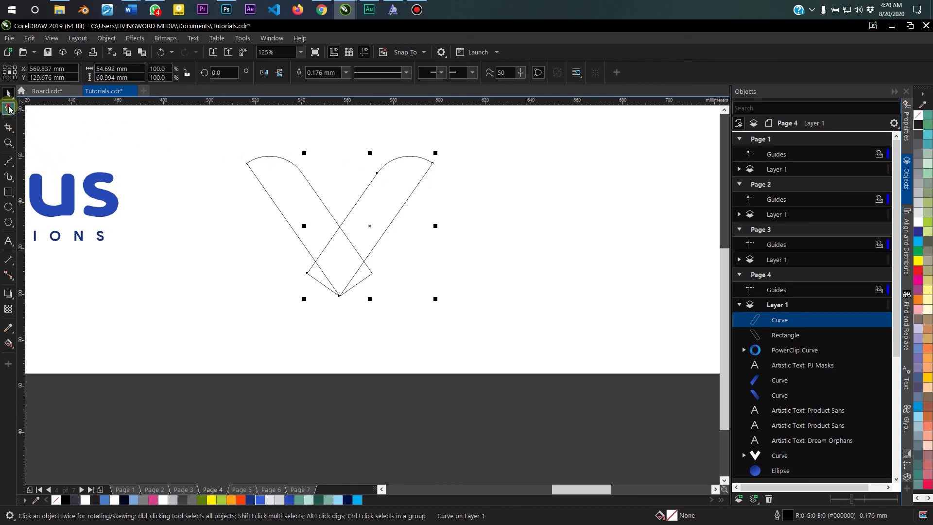
{"action": "left_click", "coordinate": [15, 110]}
{"action": "scroll", "coordinate": [317, 263], "scroll_direction": "up", "scroll_amount": 4}
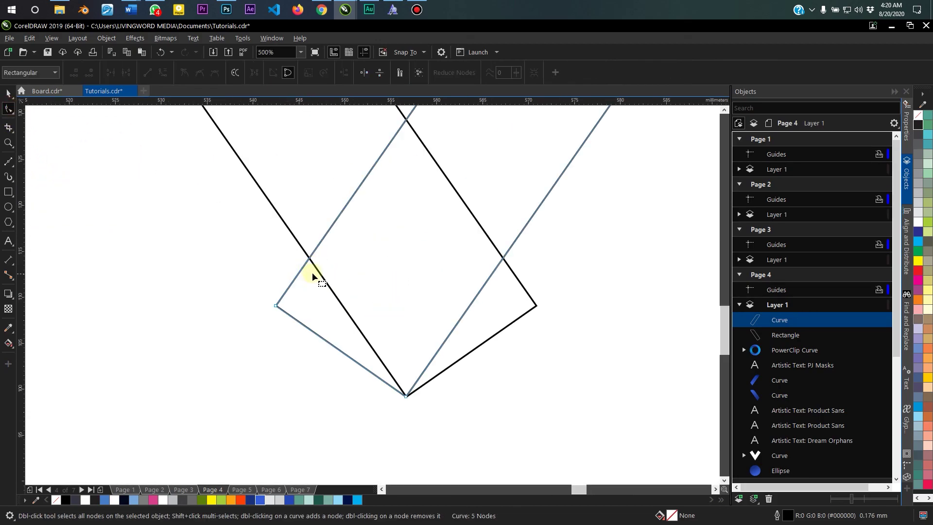
{"action": "scroll", "coordinate": [306, 267], "scroll_direction": "up", "scroll_amount": 4}
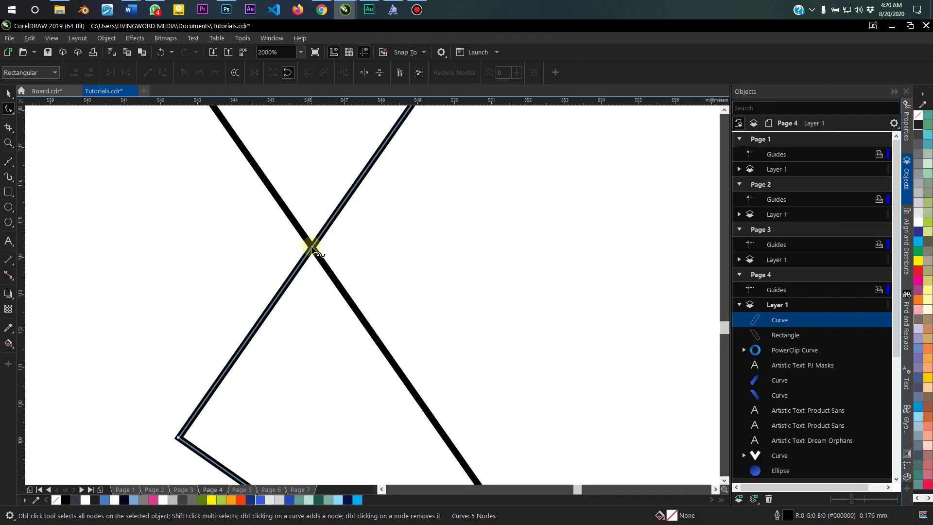
{"action": "double_click", "coordinate": [314, 246]}
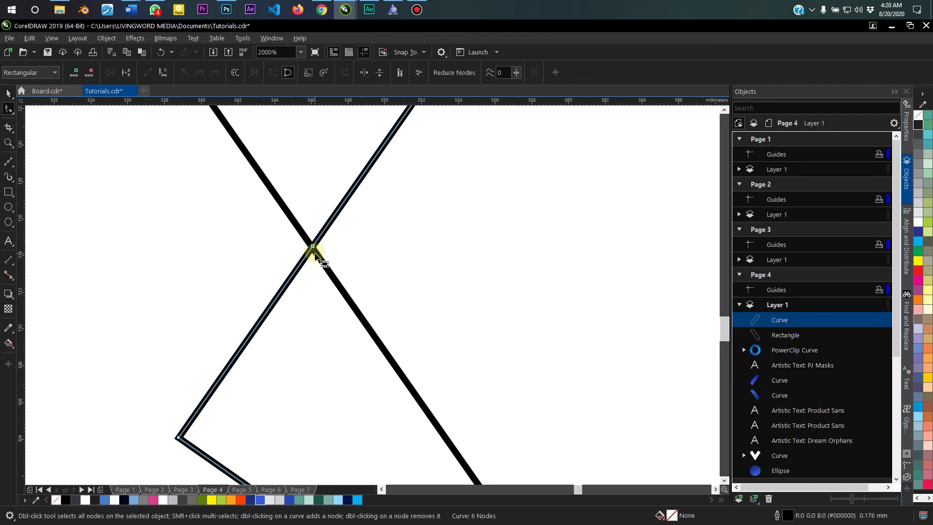
{"action": "scroll", "coordinate": [313, 248], "scroll_direction": "down", "scroll_amount": 2}
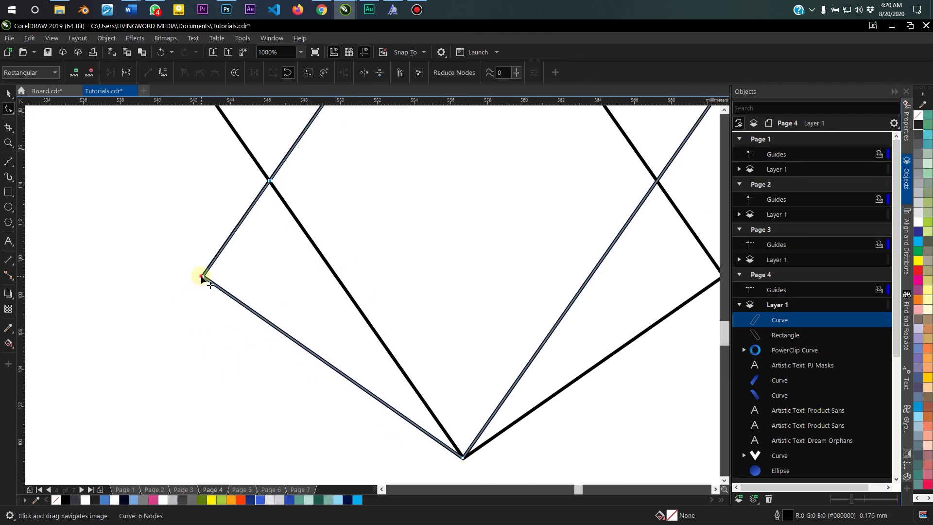
{"action": "key", "text": "Delete"}
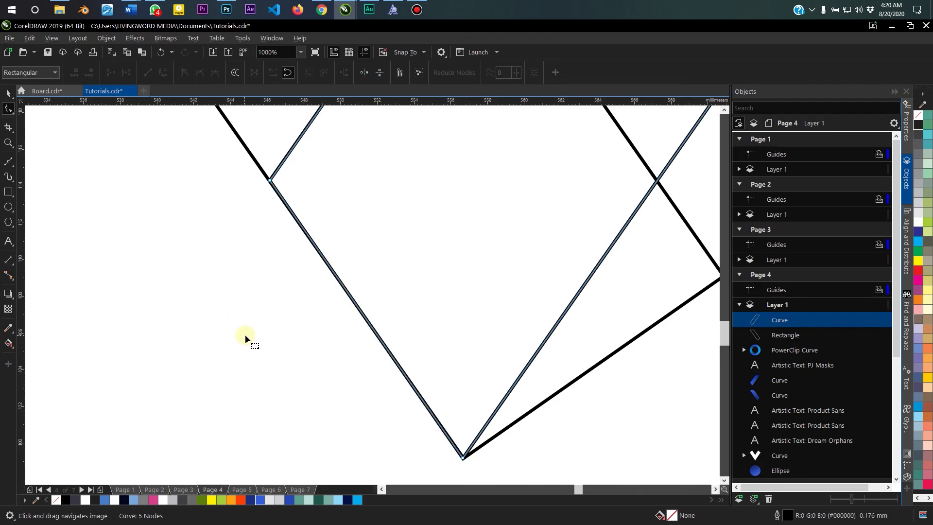
{"action": "scroll", "coordinate": [325, 292], "scroll_direction": "down", "scroll_amount": 4}
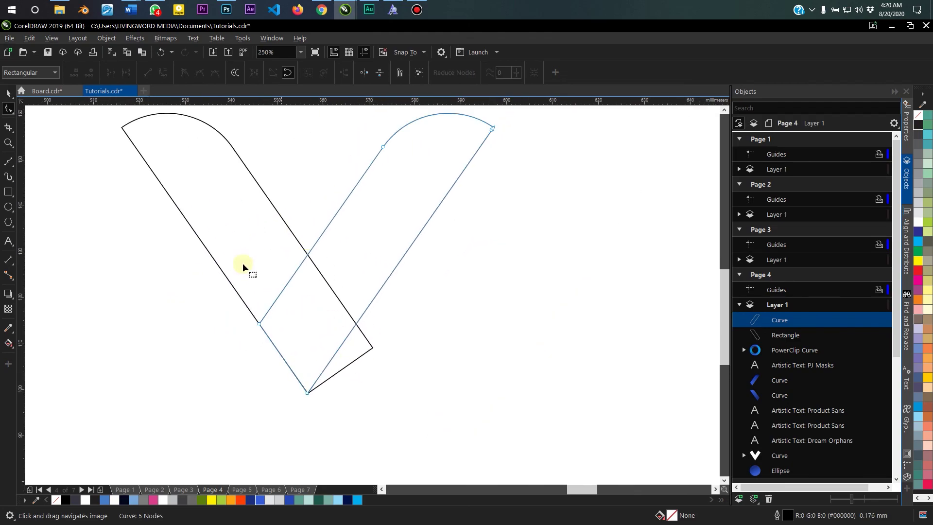
Convert the left-arm rectangle to curves and remove its corner sticking out past the crossing.
{"action": "left_click", "coordinate": [9, 92]}
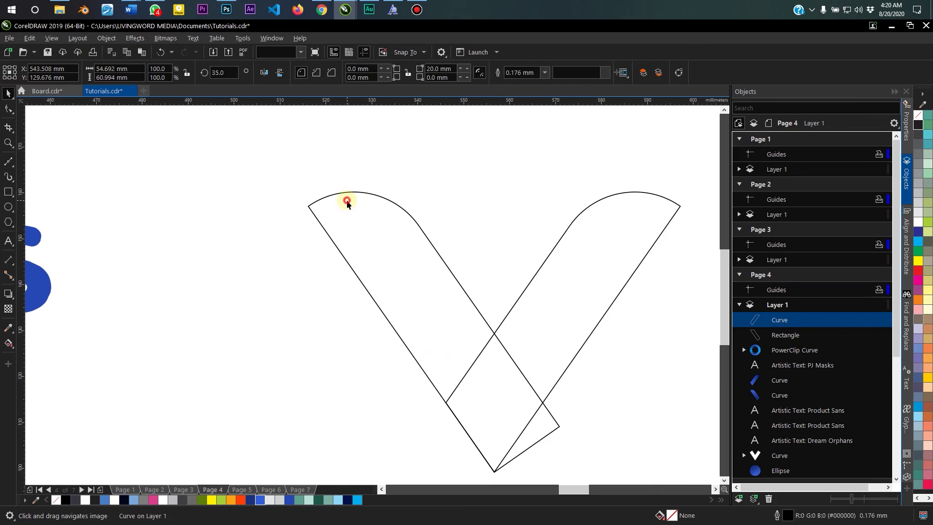
{"action": "left_click", "coordinate": [434, 277]}
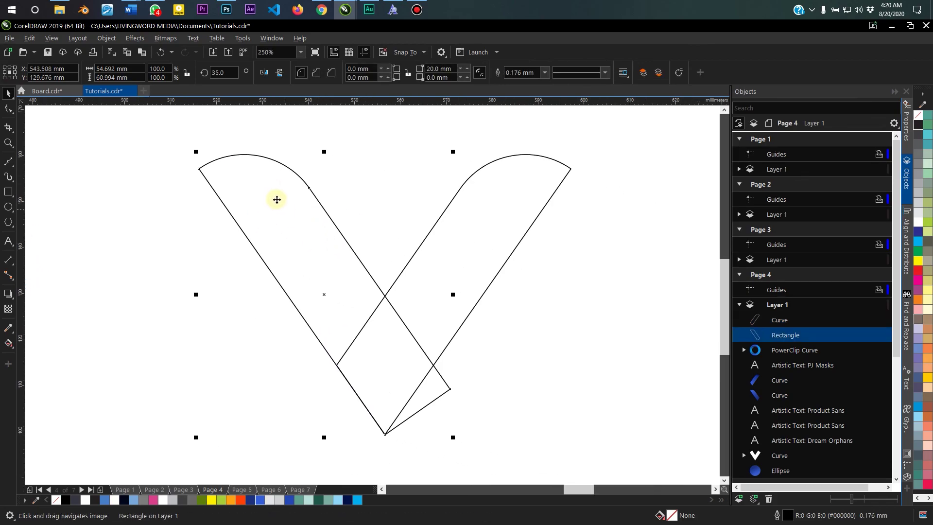
{"action": "right_click", "coordinate": [260, 204]}
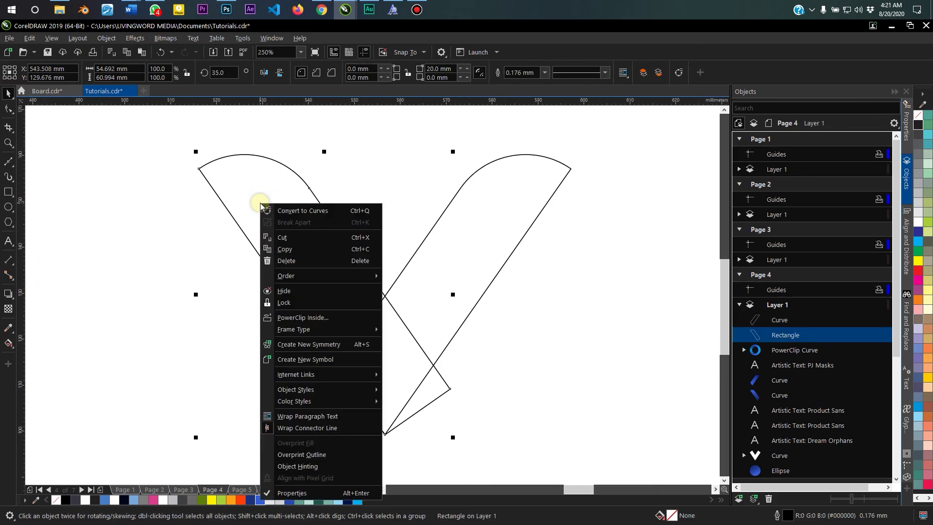
{"action": "left_click", "coordinate": [289, 212]}
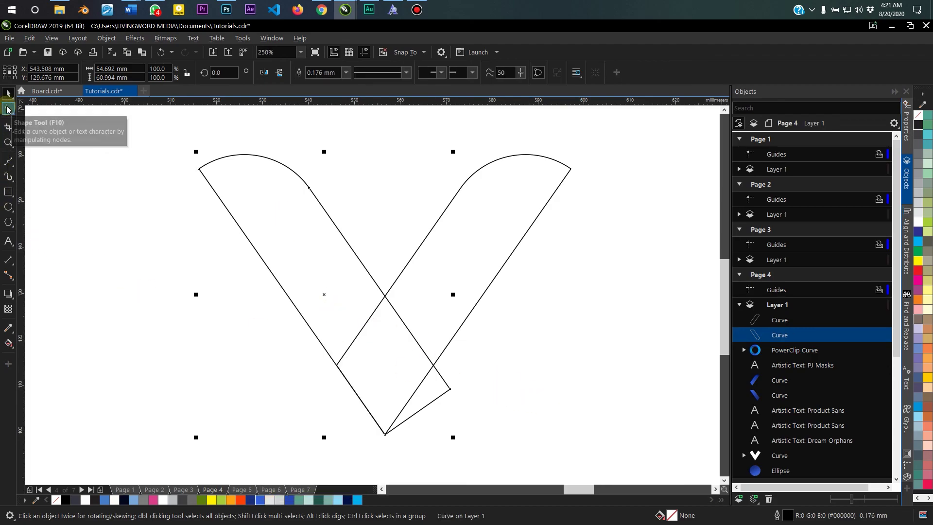
{"action": "left_click", "coordinate": [8, 109]}
{"action": "scroll", "coordinate": [433, 364], "scroll_direction": "up", "scroll_amount": 5}
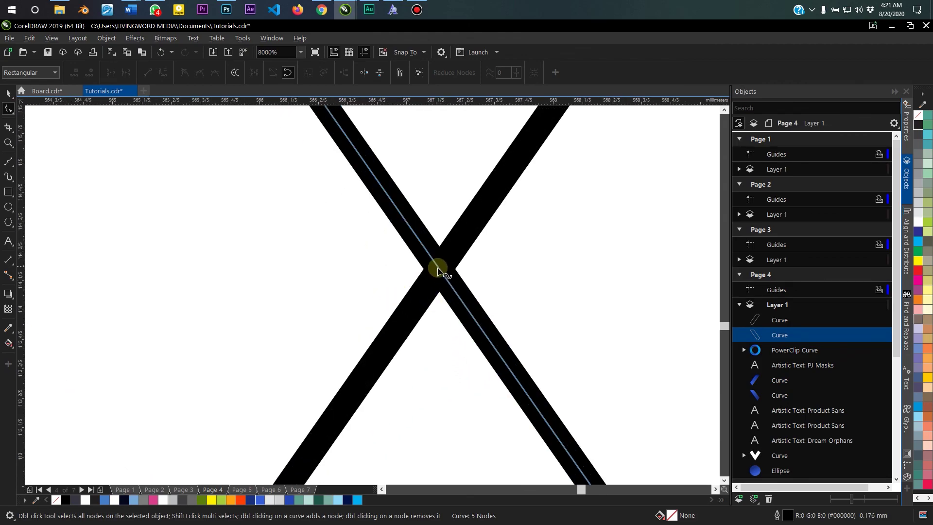
{"action": "double_click", "coordinate": [438, 265]}
{"action": "scroll", "coordinate": [437, 267], "scroll_direction": "down", "scroll_amount": 3}
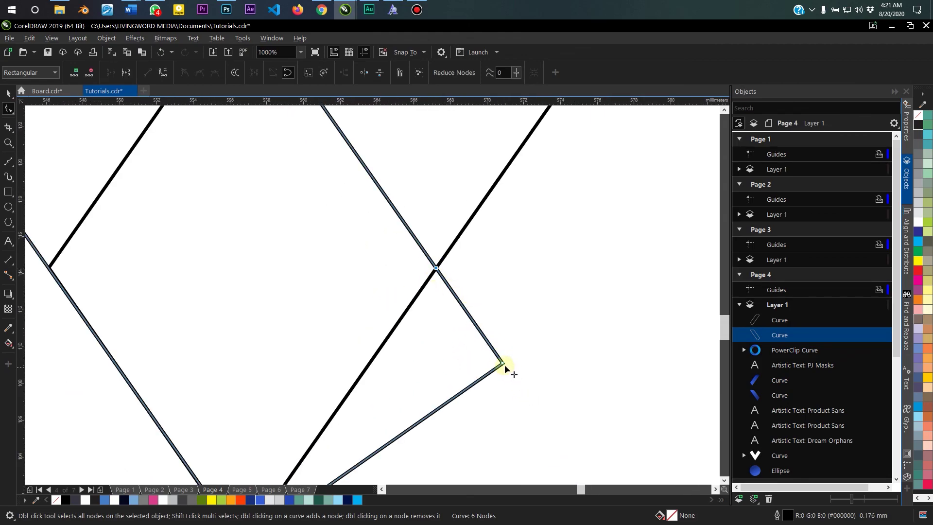
{"action": "double_click", "coordinate": [503, 363]}
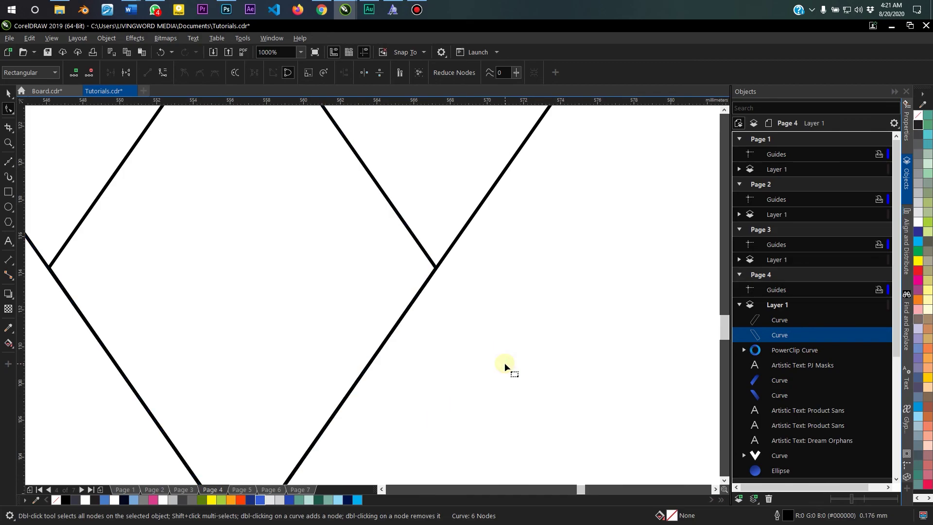
{"action": "scroll", "coordinate": [377, 285], "scroll_direction": "down", "scroll_amount": 1}
{"action": "scroll", "coordinate": [378, 284], "scroll_direction": "down", "scroll_amount": 2}
{"action": "key", "text": "space"}
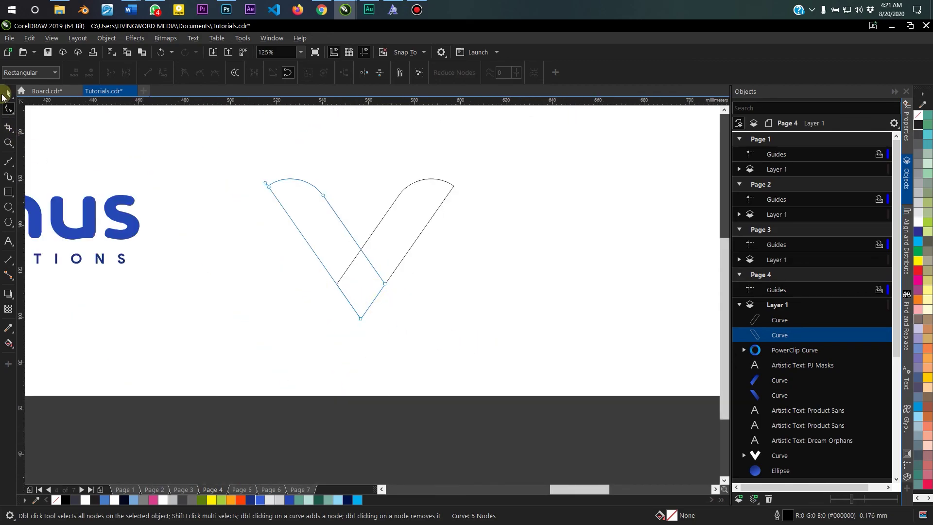
{"action": "left_click_drag", "start_coordinate": [325, 148], "coordinate": [299, 206]}
Fill the V's left arm with medium blue from the palette.
{"action": "left_click", "coordinate": [308, 171]}
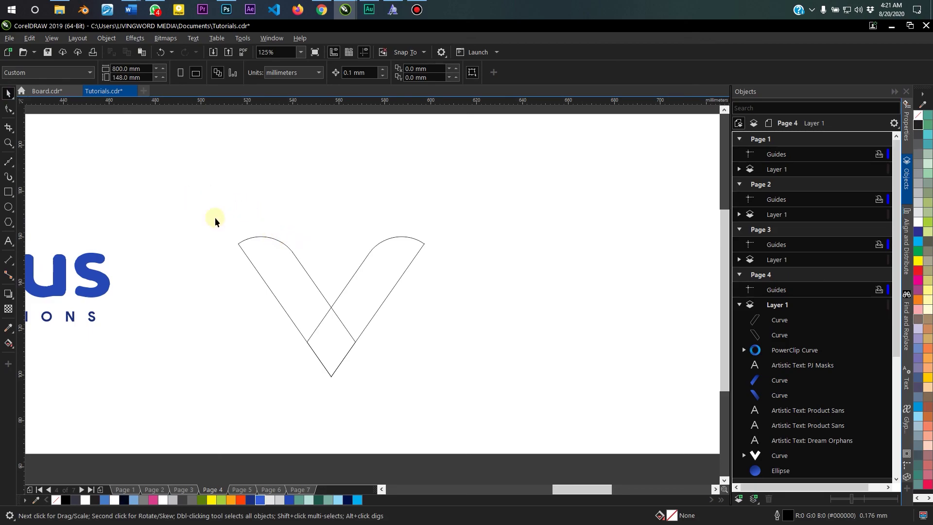
{"action": "left_click_drag", "start_coordinate": [212, 224], "coordinate": [446, 272]}
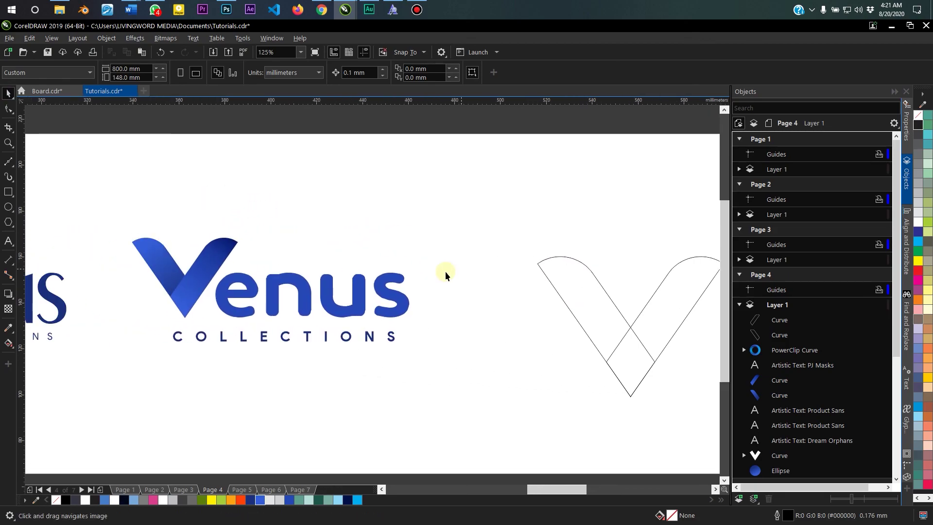
{"action": "left_click_drag", "start_coordinate": [613, 367], "coordinate": [377, 324]}
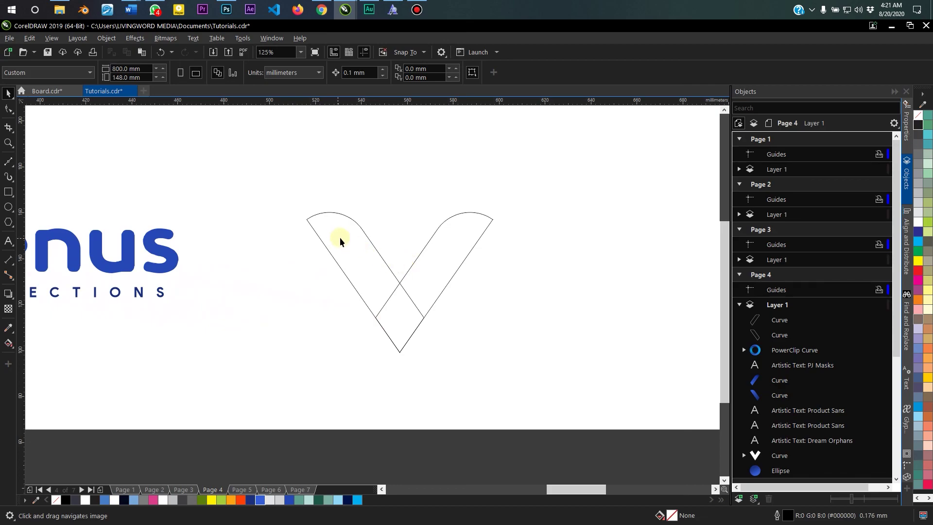
{"action": "scroll", "coordinate": [401, 276], "scroll_direction": "up", "scroll_amount": 4}
{"action": "left_click", "coordinate": [162, 189]}
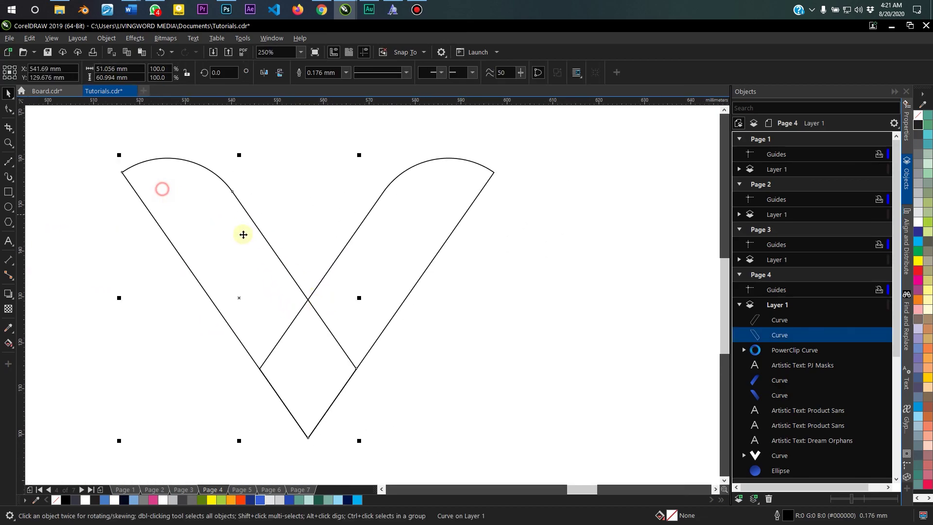
{"action": "scroll", "coordinate": [300, 267], "scroll_direction": "down", "scroll_amount": 4}
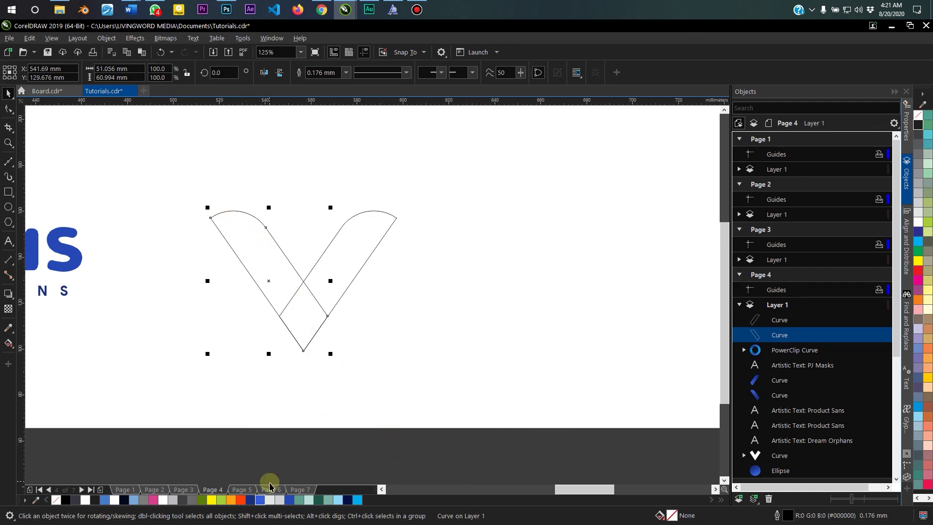
{"action": "left_click", "coordinate": [262, 501]}
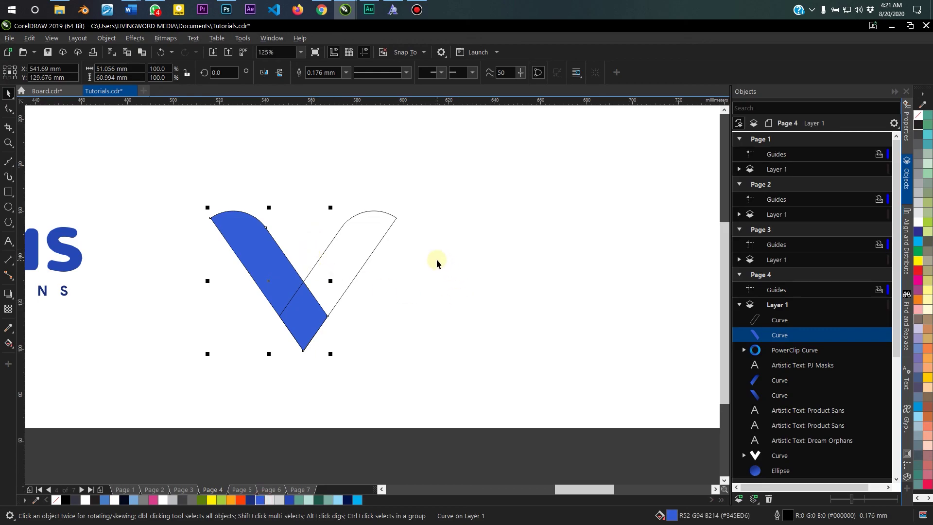
Fill the V's right arm with dark blue from the palette.
{"action": "left_click", "coordinate": [347, 243]}
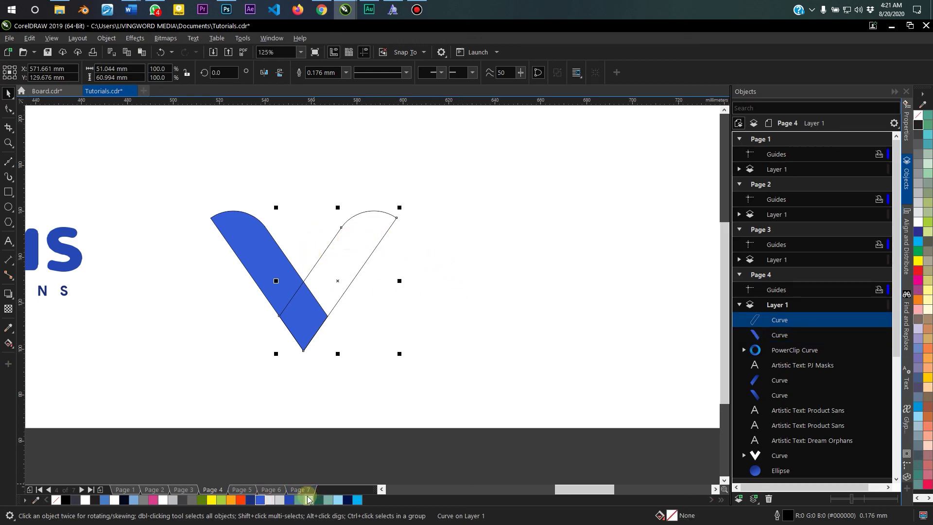
{"action": "left_click", "coordinate": [251, 502]}
{"action": "left_click", "coordinate": [311, 191]}
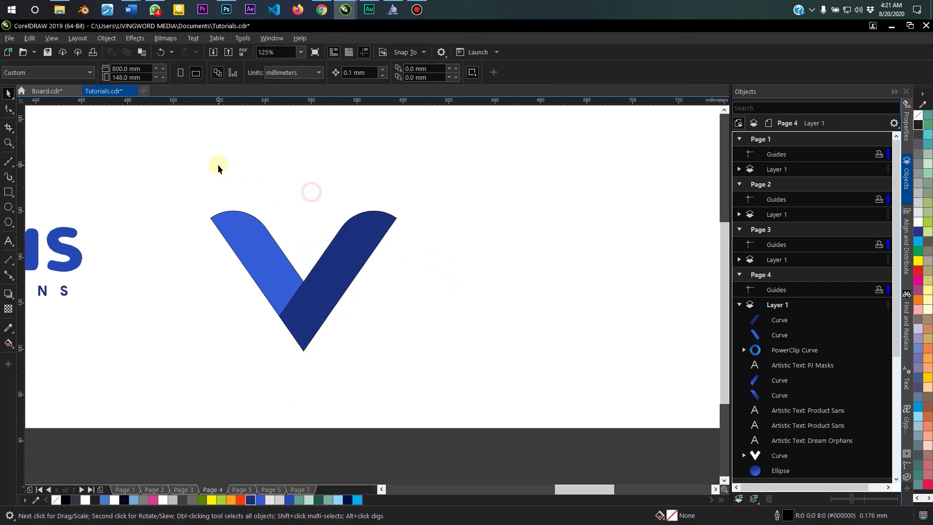
{"action": "scroll", "coordinate": [217, 209], "scroll_direction": "up", "scroll_amount": 4}
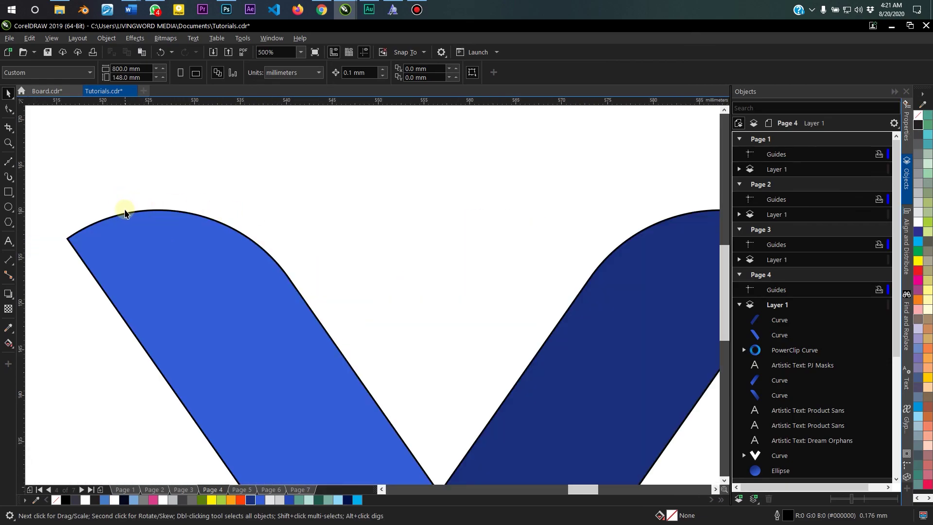
{"action": "scroll", "coordinate": [129, 212], "scroll_direction": "down", "scroll_amount": 4}
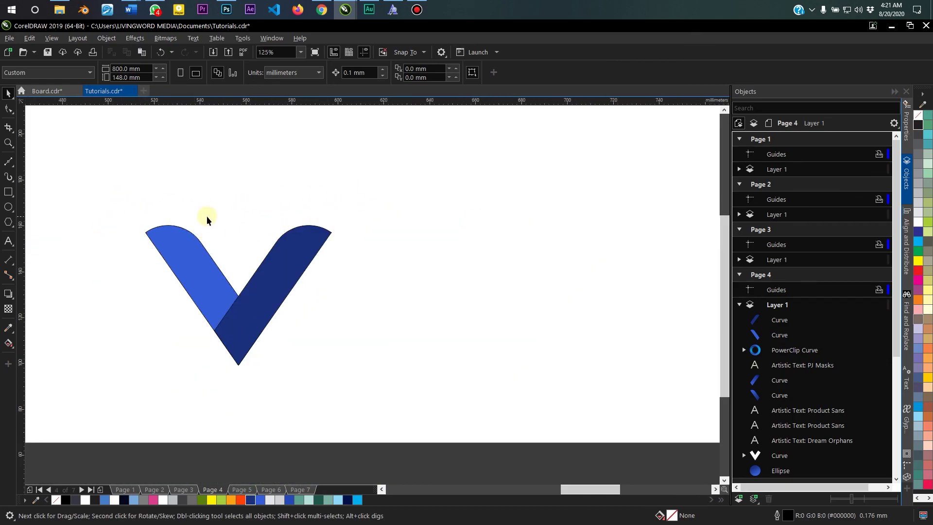
{"action": "scroll", "coordinate": [208, 219], "scroll_direction": "up", "scroll_amount": 2}
{"action": "left_click_drag", "start_coordinate": [164, 285], "coordinate": [334, 160]}
{"action": "left_click", "coordinate": [506, 275]}
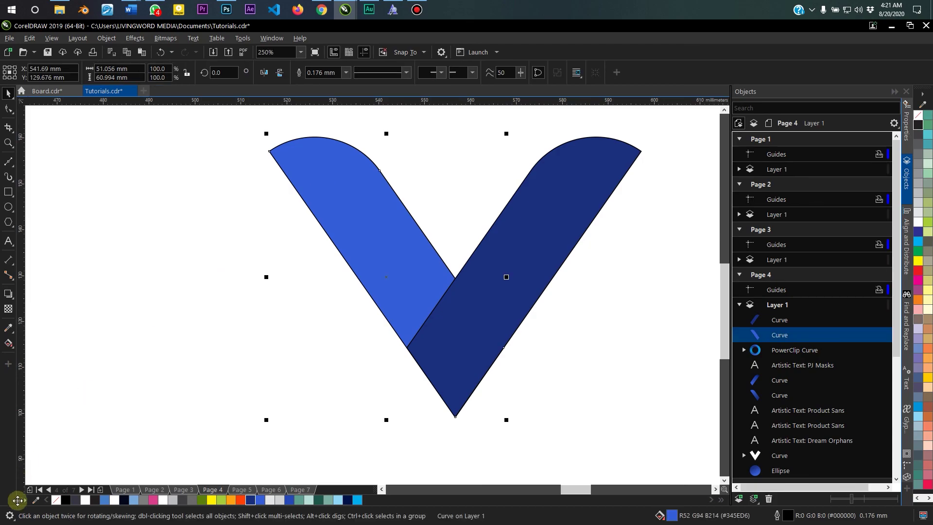
Remove the black outlines from the bright blue left arm and the navy right arm.
{"action": "right_click", "coordinate": [57, 501]}
{"action": "left_click_drag", "start_coordinate": [227, 335], "coordinate": [52, 367]}
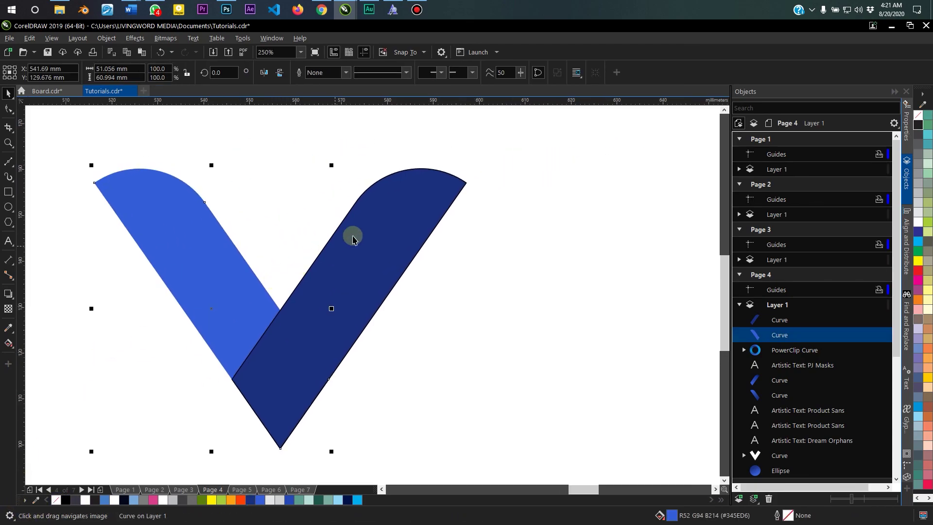
{"action": "left_click", "coordinate": [355, 235]}
{"action": "right_click", "coordinate": [61, 502]}
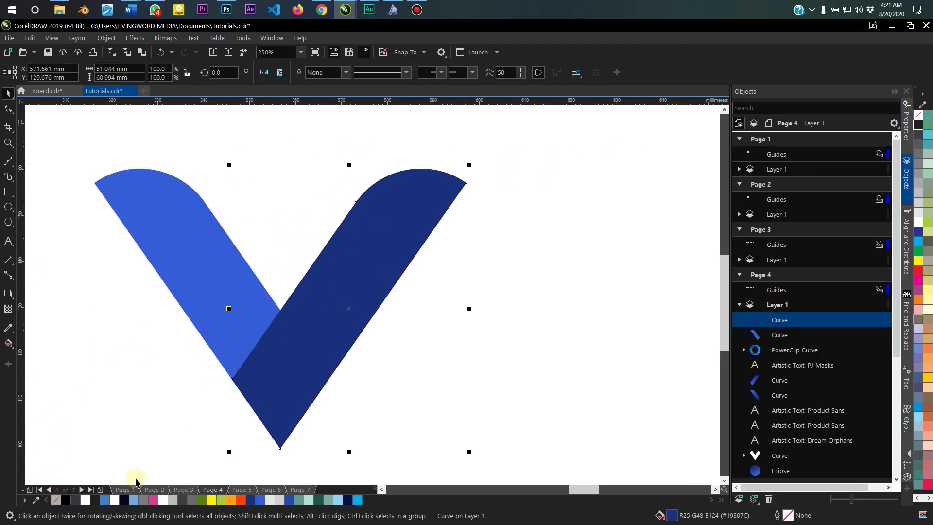
{"action": "left_click", "coordinate": [499, 210]}
{"action": "left_click_drag", "start_coordinate": [291, 287], "coordinate": [356, 280]}
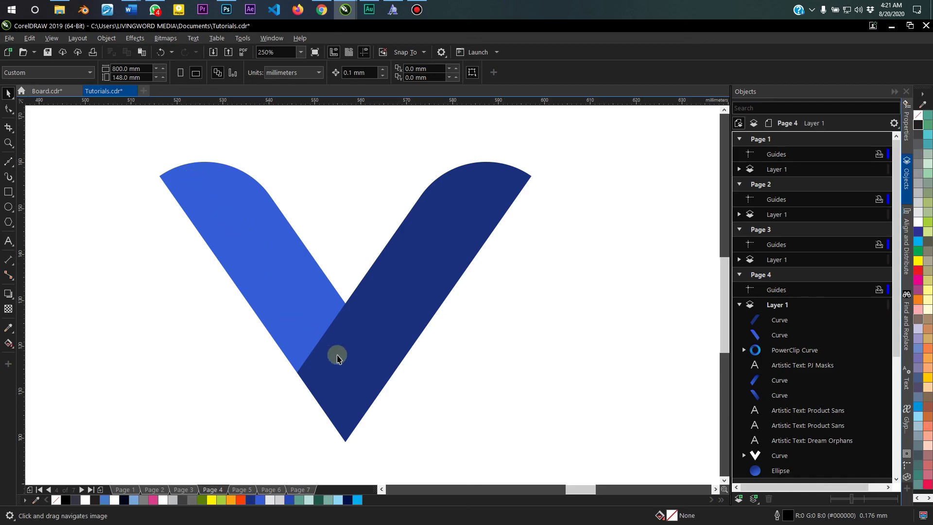
{"action": "left_click", "coordinate": [383, 327]}
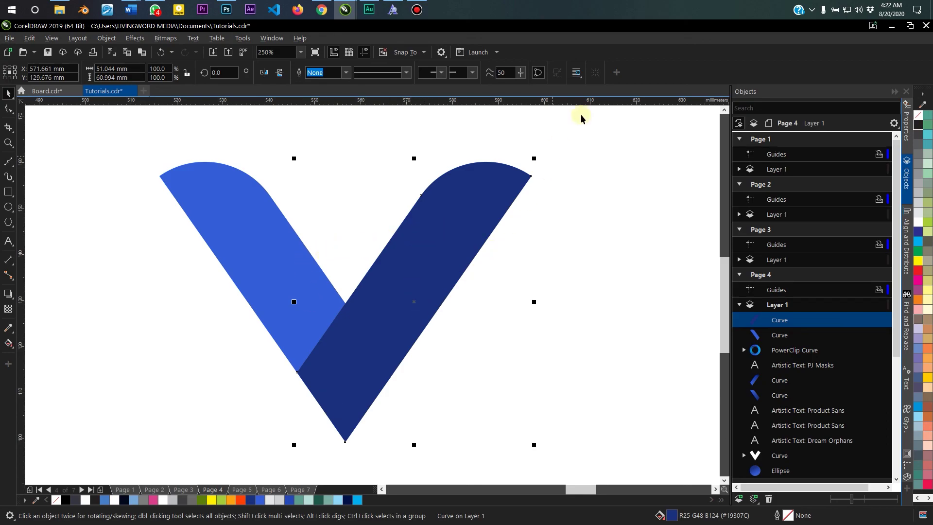
{"action": "left_click", "coordinate": [486, 201]}
{"action": "left_click", "coordinate": [204, 206]}
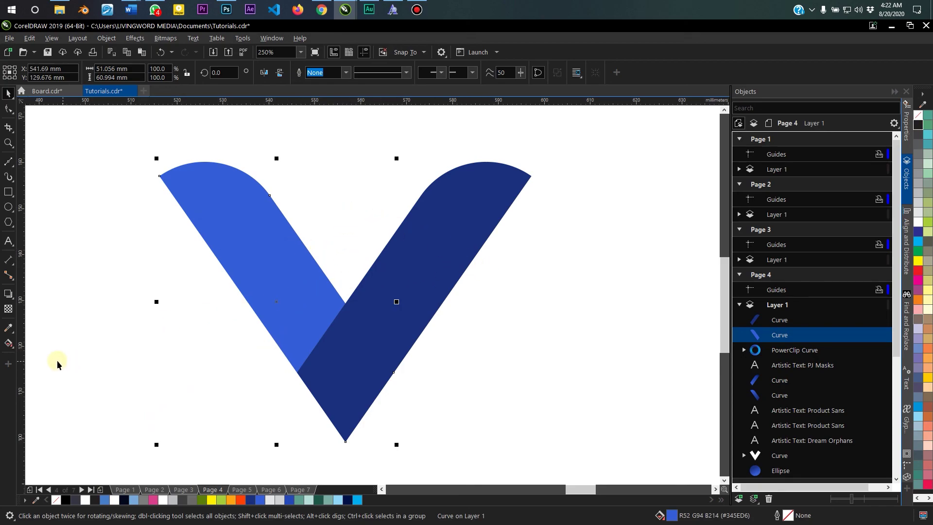
Give the left arm a fountain fill running from bright blue to dark navy #00144F.
{"action": "left_click", "coordinate": [7, 344]}
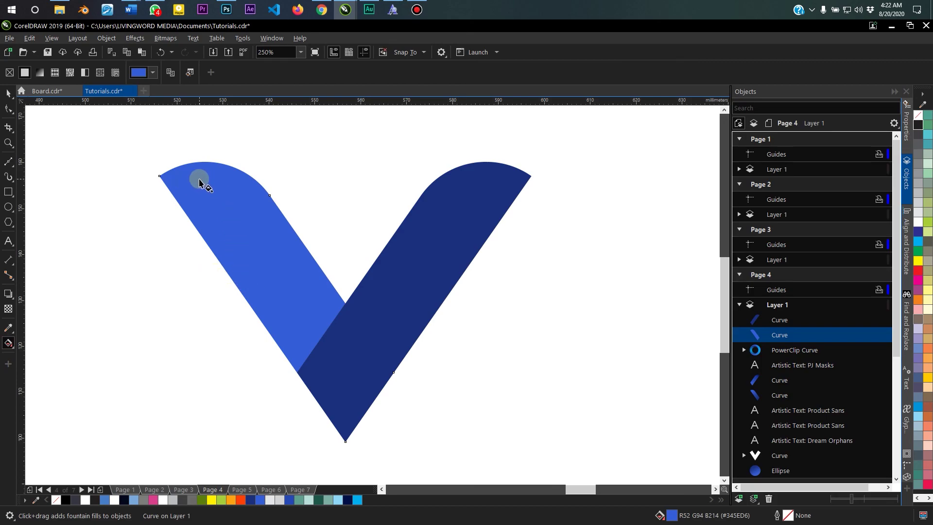
{"action": "left_click_drag", "start_coordinate": [198, 178], "coordinate": [348, 382]}
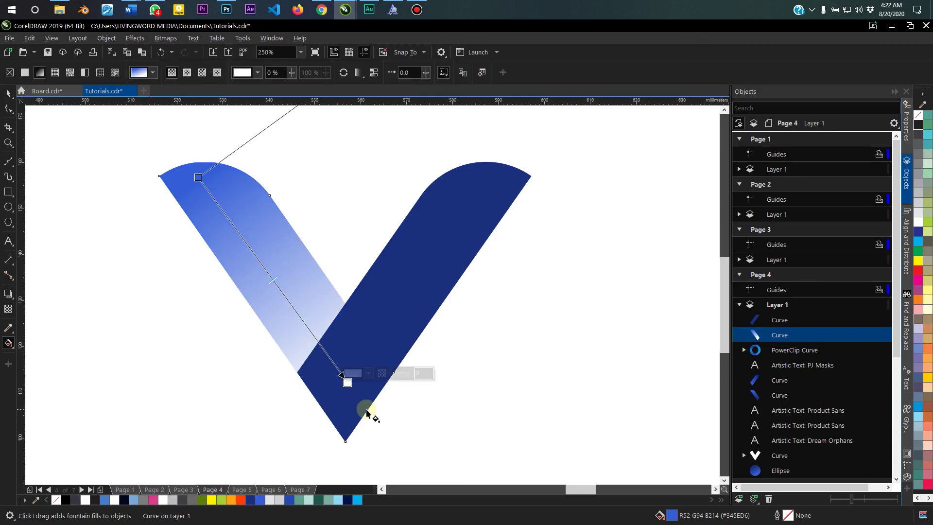
{"action": "left_click", "coordinate": [353, 373]}
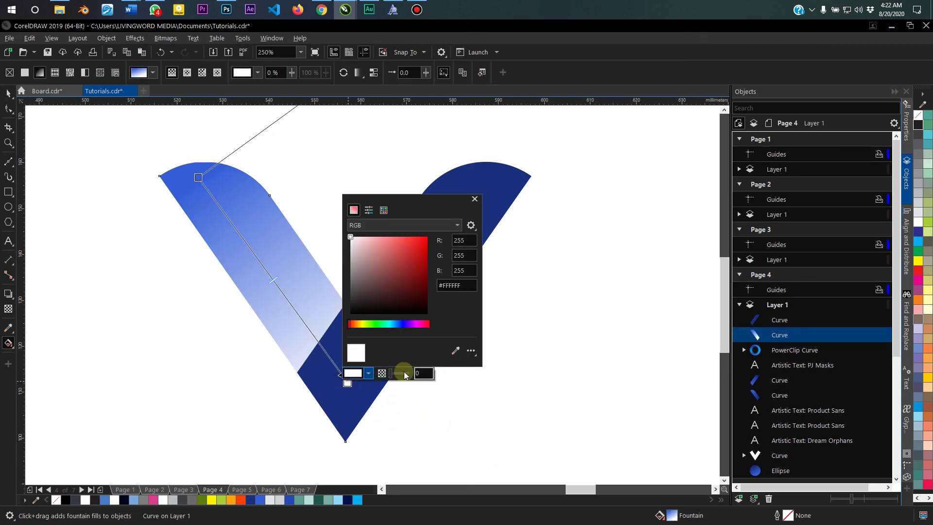
{"action": "left_click", "coordinate": [400, 324]}
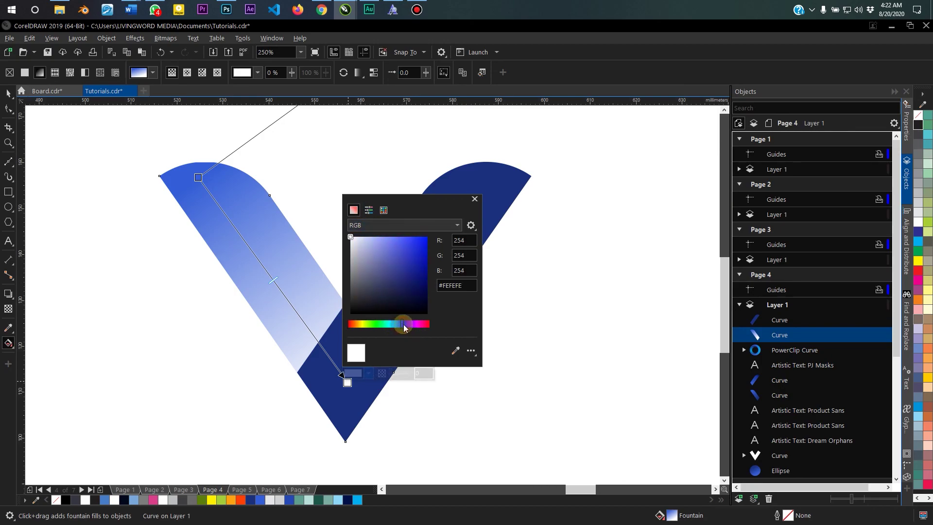
{"action": "left_click", "coordinate": [420, 280]}
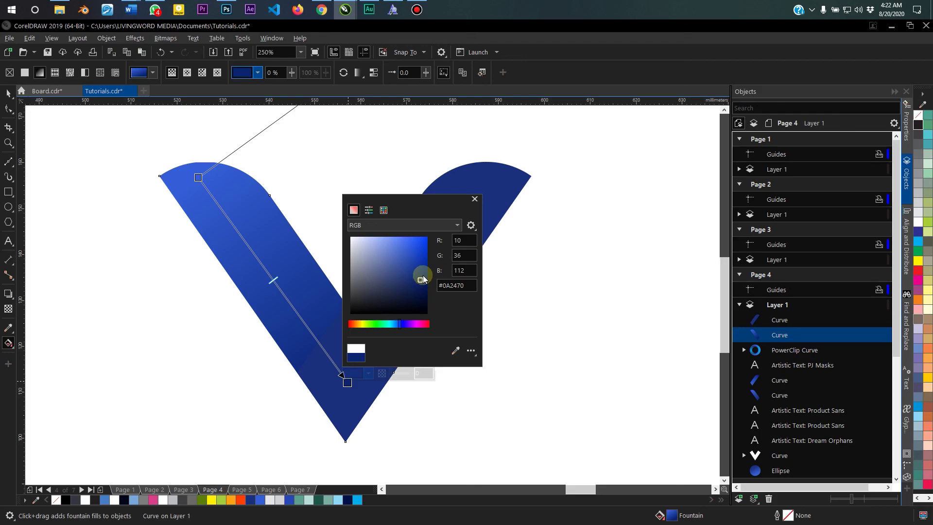
{"action": "left_click_drag", "start_coordinate": [424, 280], "coordinate": [429, 291]}
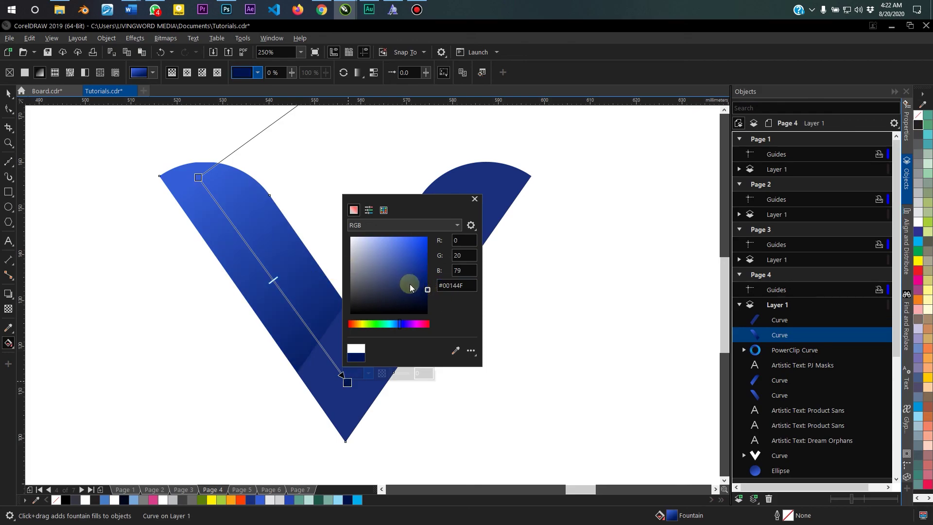
{"action": "left_click", "coordinate": [7, 93]}
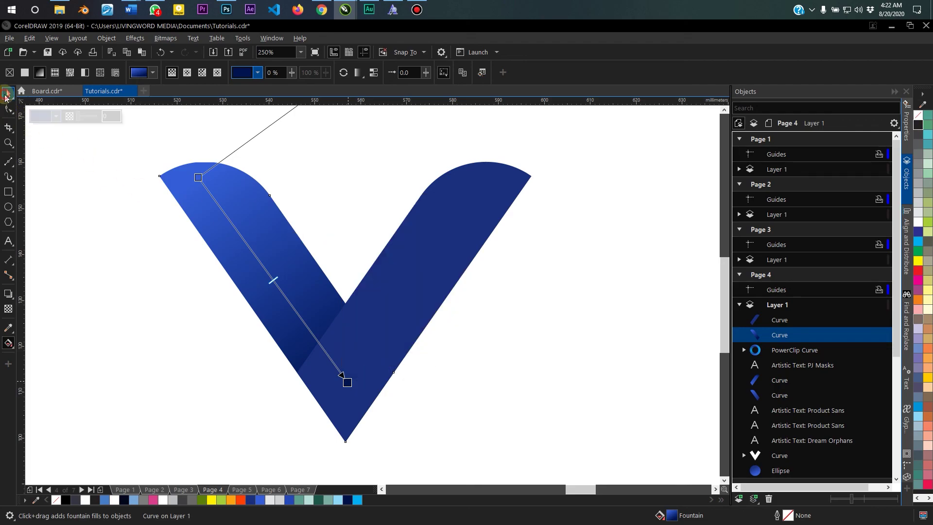
{"action": "left_click", "coordinate": [8, 93]}
{"action": "left_click", "coordinate": [449, 210]}
Lay a fountain fill down the right arm ending in rich blue #0028B8.
{"action": "scroll", "coordinate": [350, 238], "scroll_direction": "down", "scroll_amount": 2}
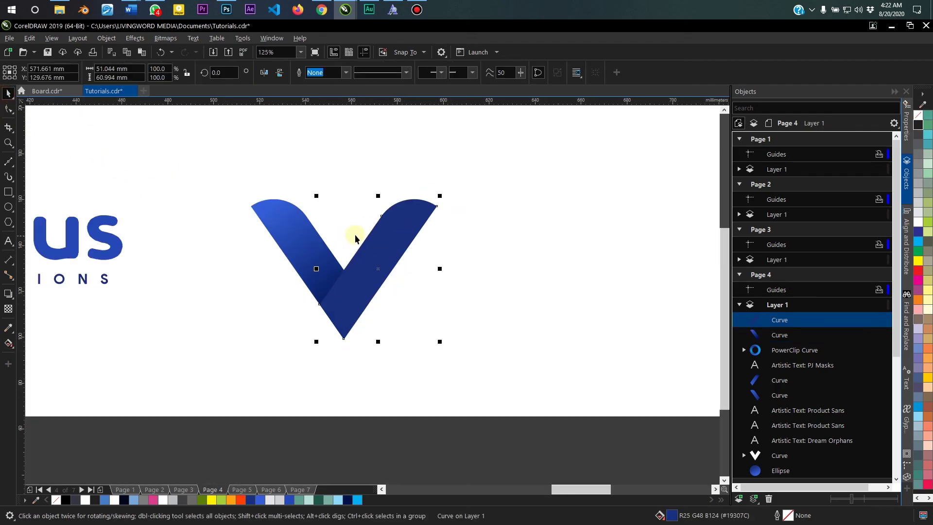
{"action": "scroll", "coordinate": [398, 279], "scroll_direction": "up", "scroll_amount": 2}
{"action": "left_click_drag", "start_coordinate": [365, 221], "coordinate": [415, 293]}
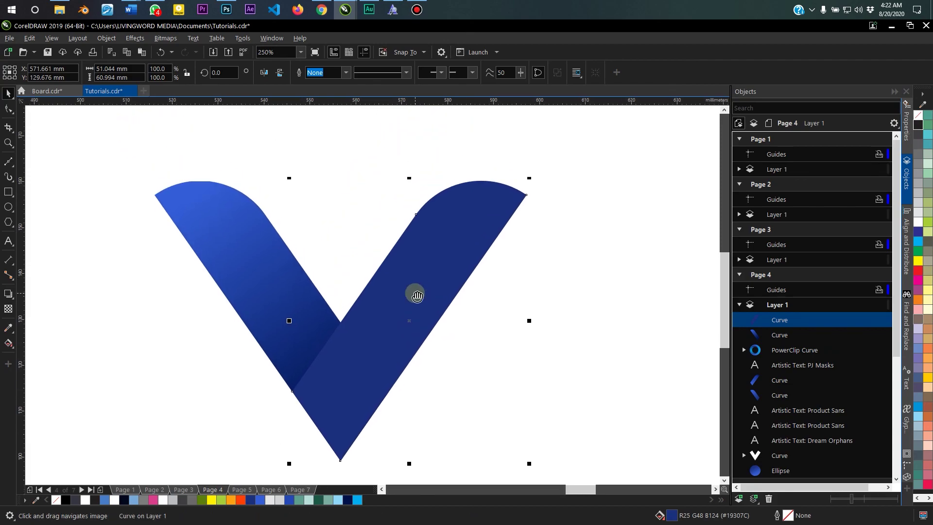
{"action": "left_click", "coordinate": [9, 343]}
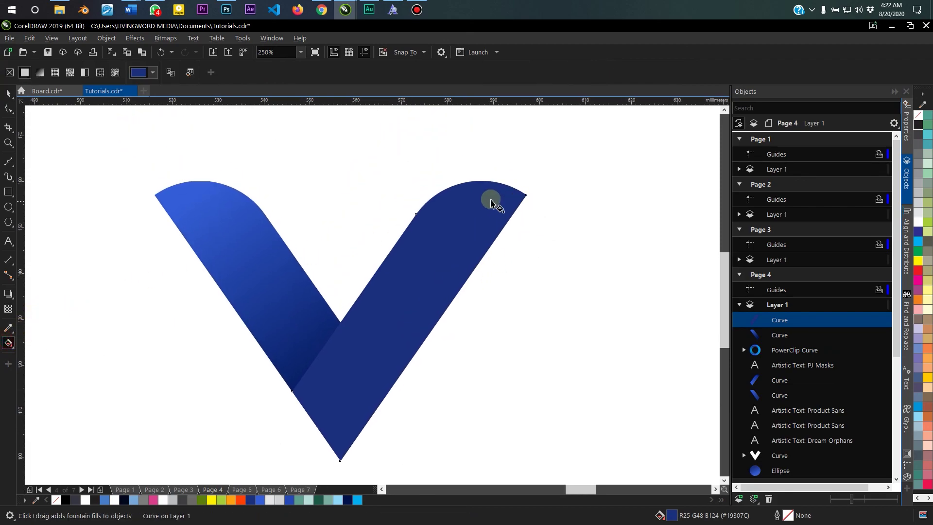
{"action": "left_click_drag", "start_coordinate": [490, 196], "coordinate": [336, 406]}
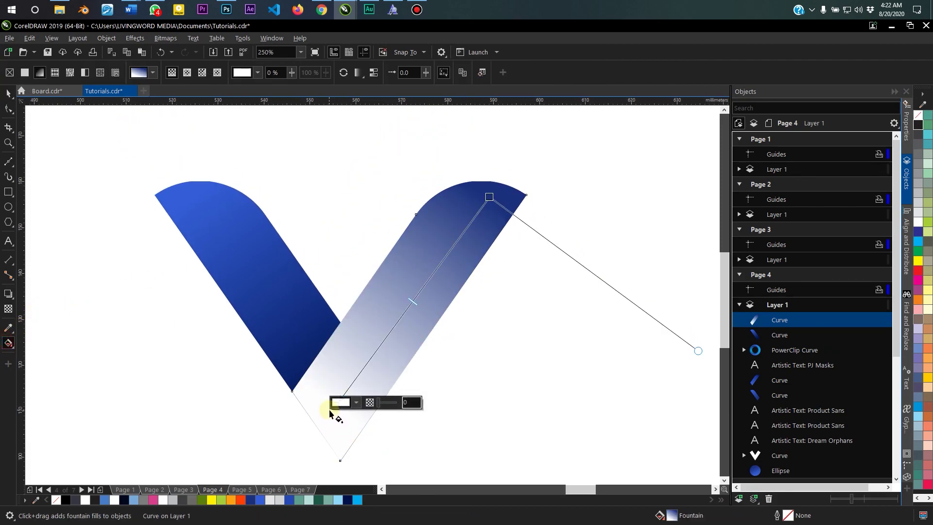
{"action": "left_click", "coordinate": [343, 401]}
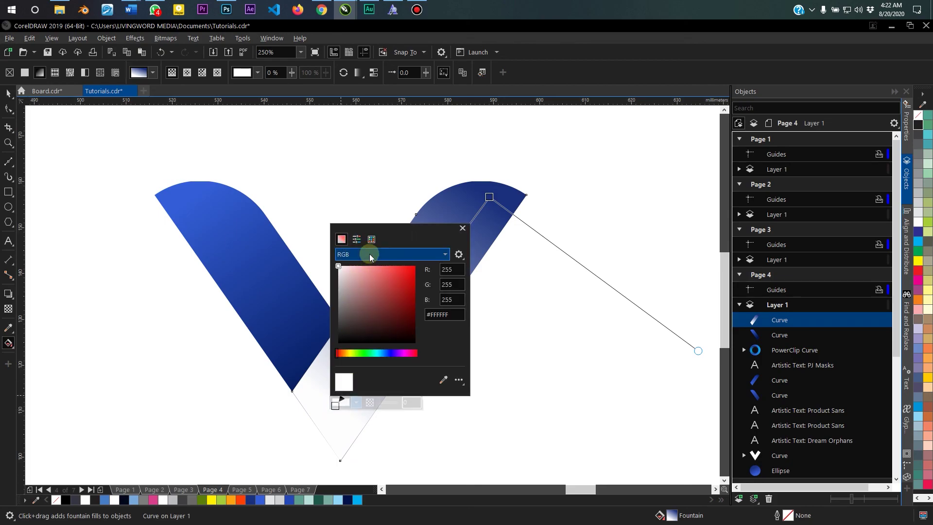
{"action": "left_click", "coordinate": [388, 354]}
{"action": "left_click_drag", "start_coordinate": [395, 267], "coordinate": [520, 279]}
{"action": "left_click", "coordinate": [540, 326]}
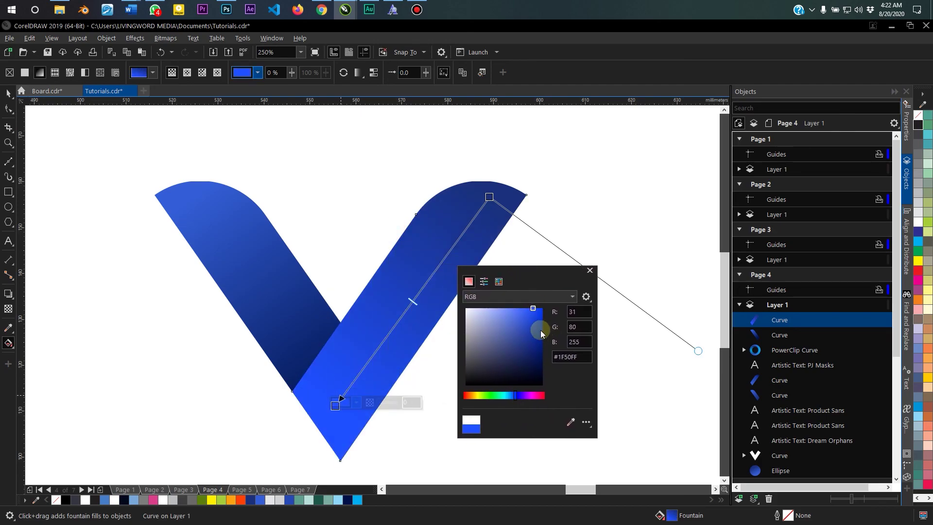
{"action": "left_click_drag", "start_coordinate": [540, 334], "coordinate": [542, 339]}
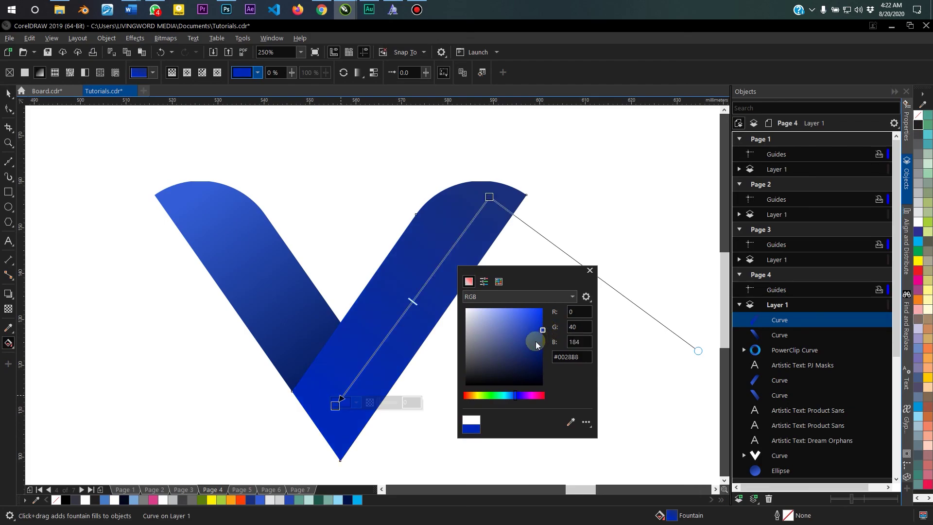
{"action": "left_click", "coordinate": [9, 94]}
Sample the right arm's bright blue into the palette, undoing the stray flat fill on the left arm.
{"action": "left_click", "coordinate": [191, 214]}
{"action": "scroll", "coordinate": [194, 214], "scroll_direction": "down", "scroll_amount": 2}
{"action": "left_click", "coordinate": [364, 141]}
{"action": "left_click", "coordinate": [228, 233]}
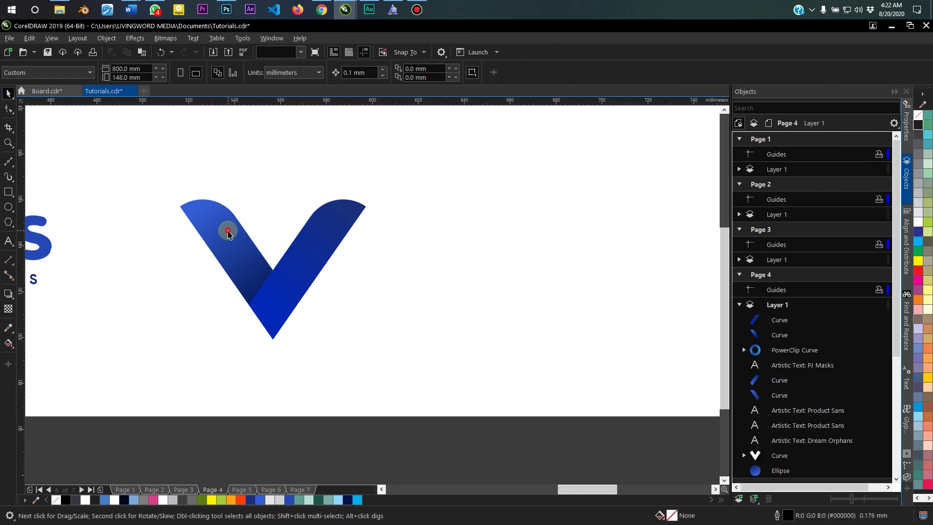
{"action": "scroll", "coordinate": [208, 240], "scroll_direction": "up", "scroll_amount": 2}
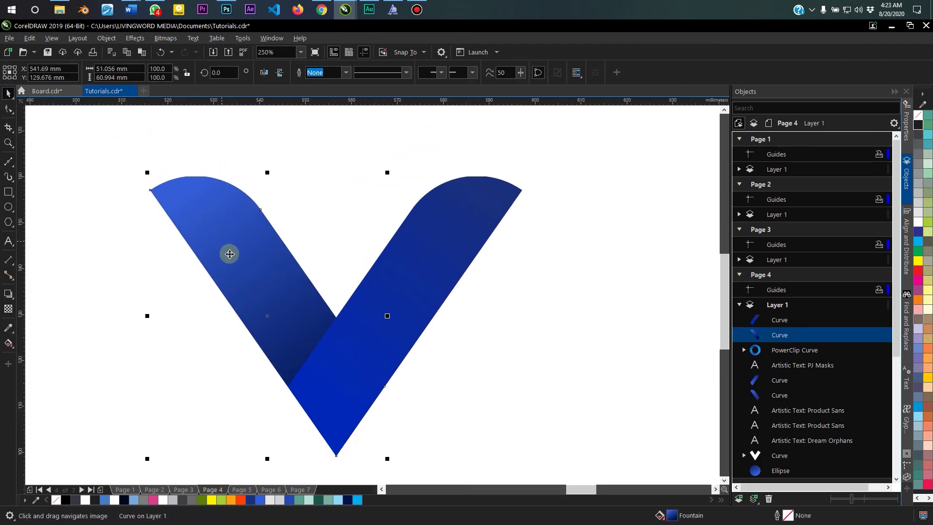
{"action": "left_click", "coordinate": [9, 343]}
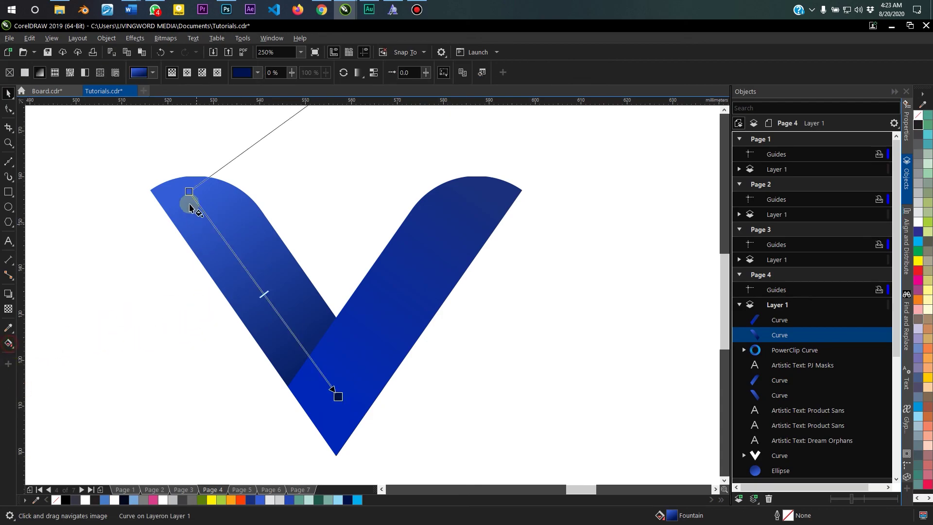
{"action": "left_click", "coordinate": [189, 191]}
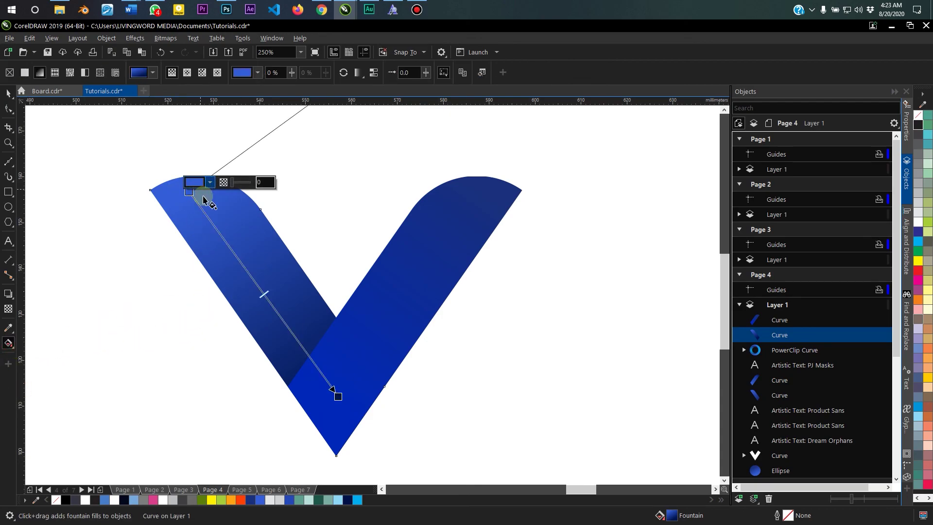
{"action": "left_click", "coordinate": [8, 328]}
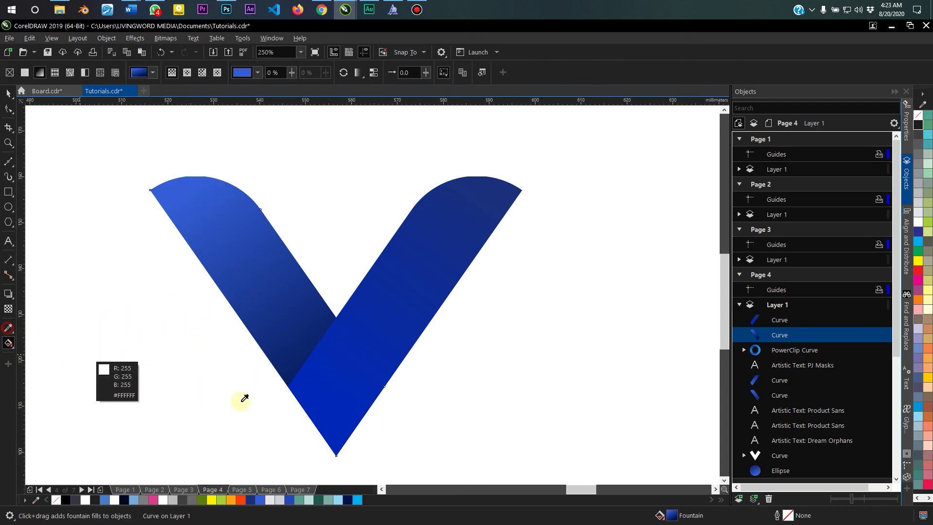
{"action": "left_click", "coordinate": [340, 430]}
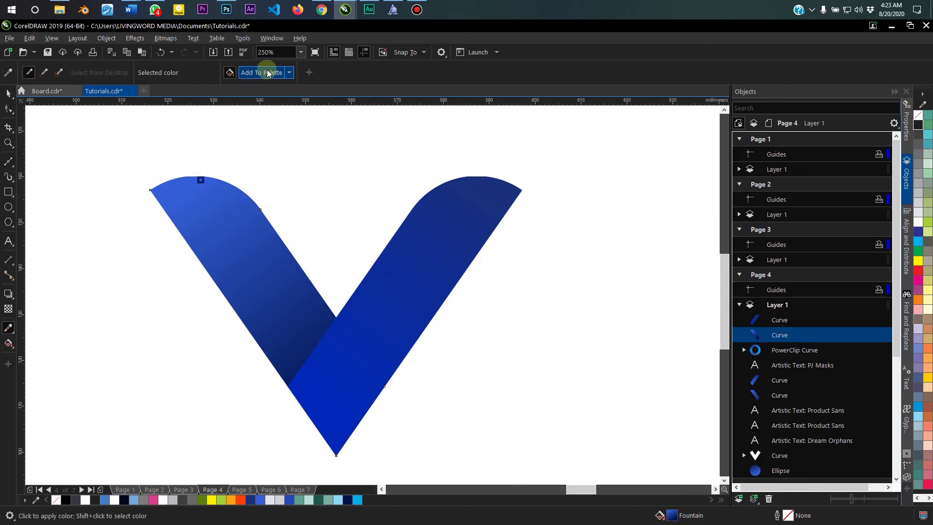
{"action": "left_click", "coordinate": [387, 397]}
{"action": "left_click", "coordinate": [206, 222]}
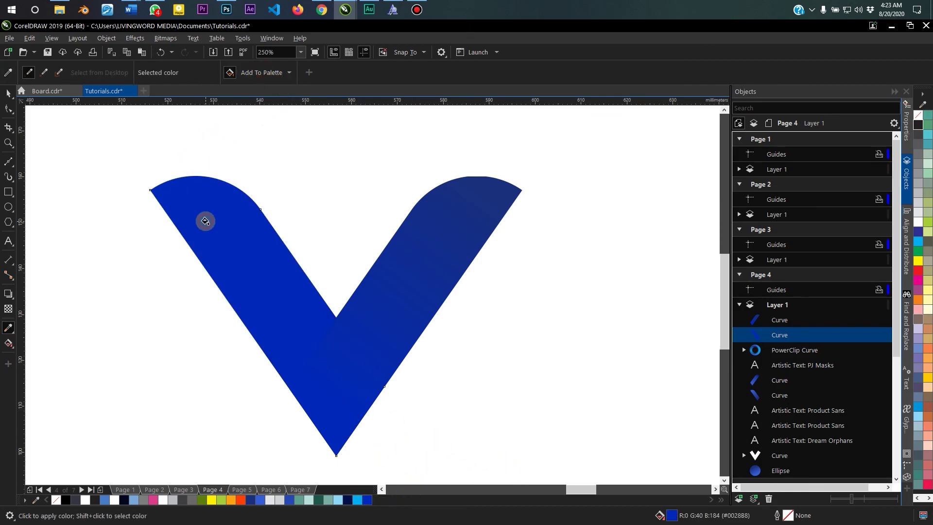
{"action": "key", "text": "ctrl+z"}
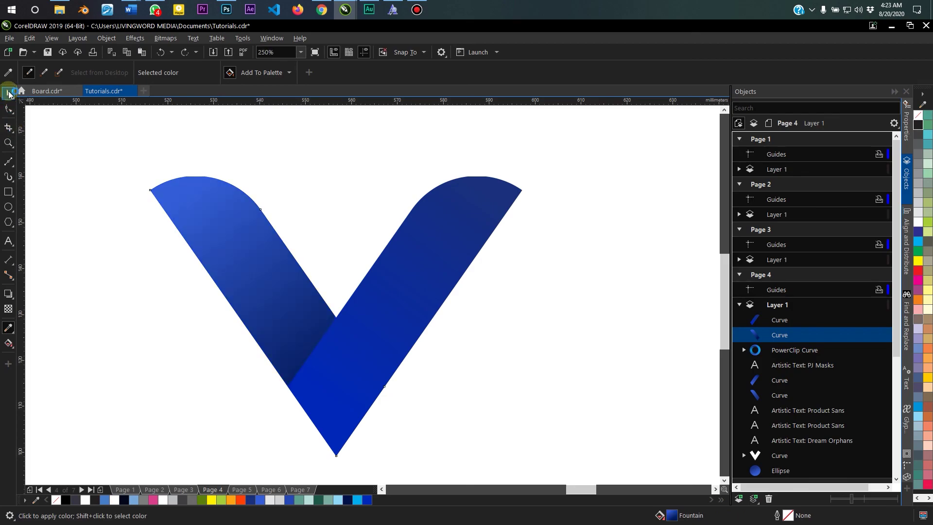
{"action": "left_click", "coordinate": [9, 94]}
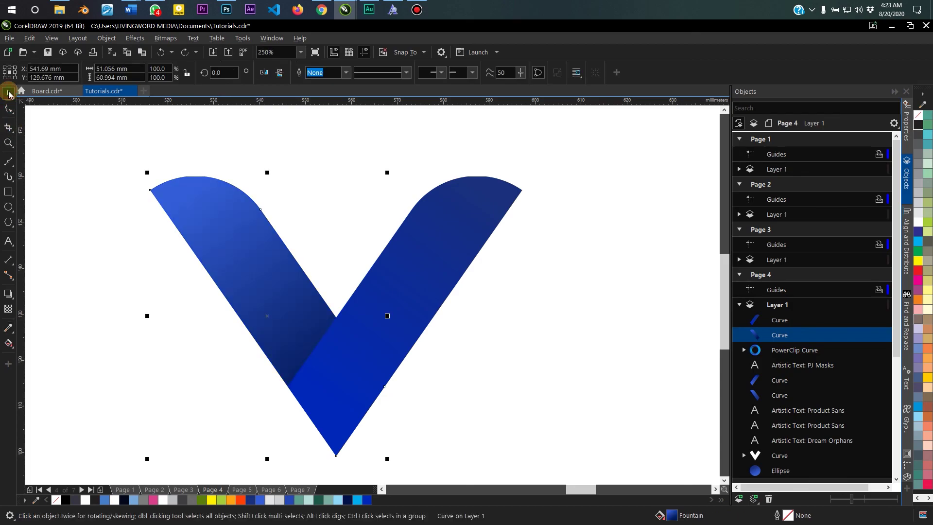
Make the left arm's gradient top a deeper blue and shift its midpoint down.
{"action": "left_click", "coordinate": [10, 348]}
{"action": "left_click", "coordinate": [190, 190]}
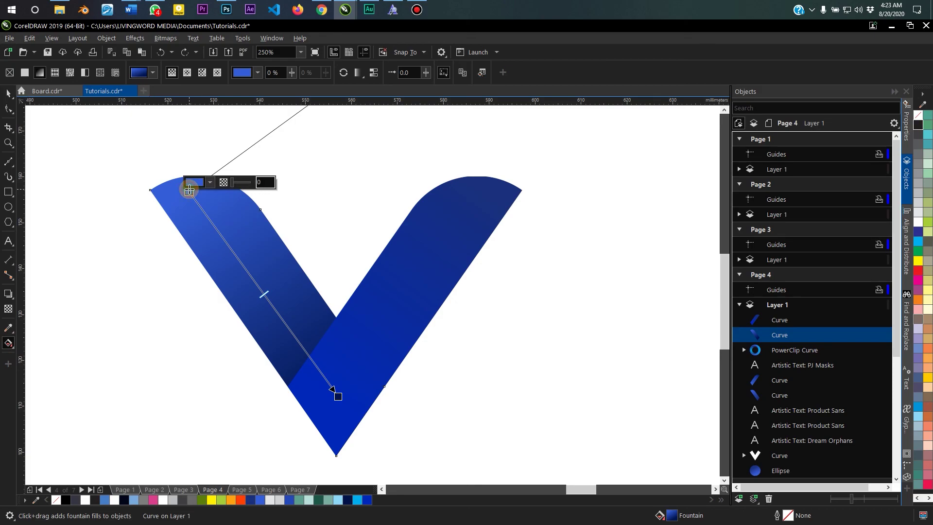
{"action": "left_click", "coordinate": [367, 499]}
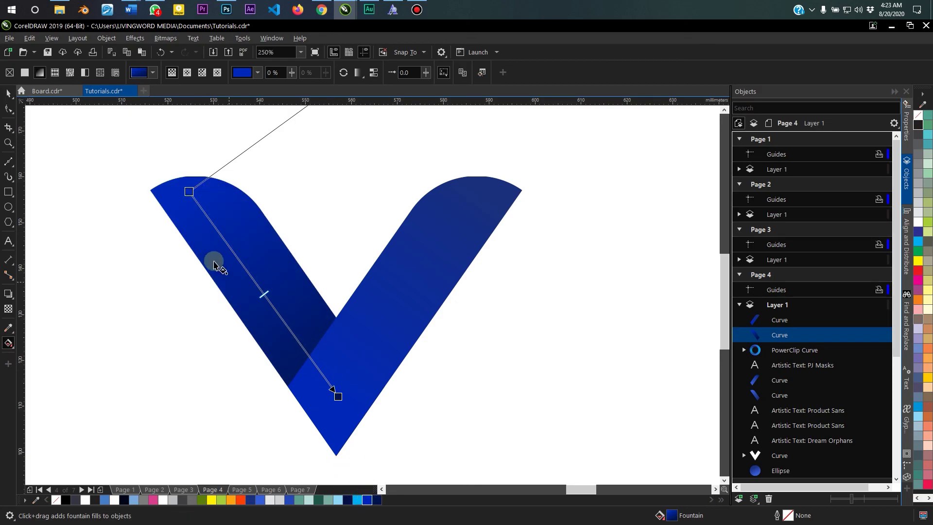
{"action": "left_click_drag", "start_coordinate": [264, 296], "coordinate": [278, 313]}
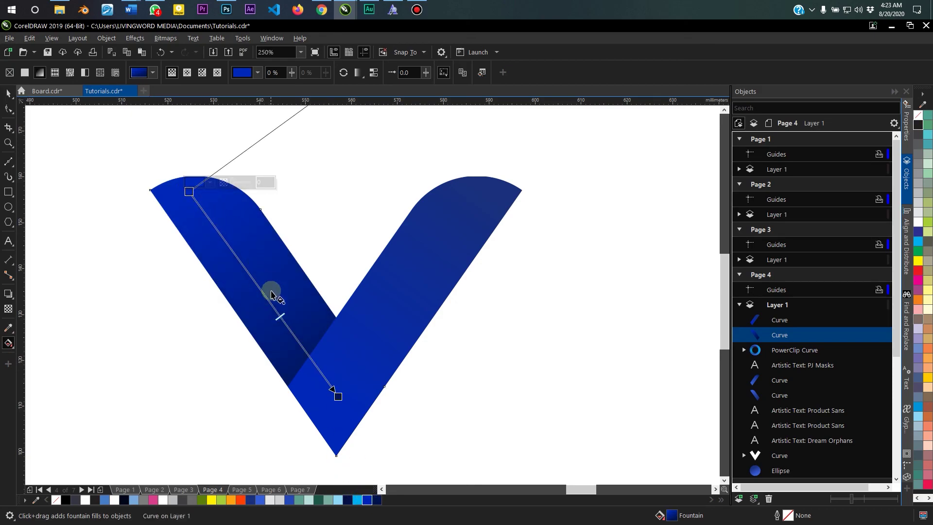
{"action": "left_click", "coordinate": [8, 93]}
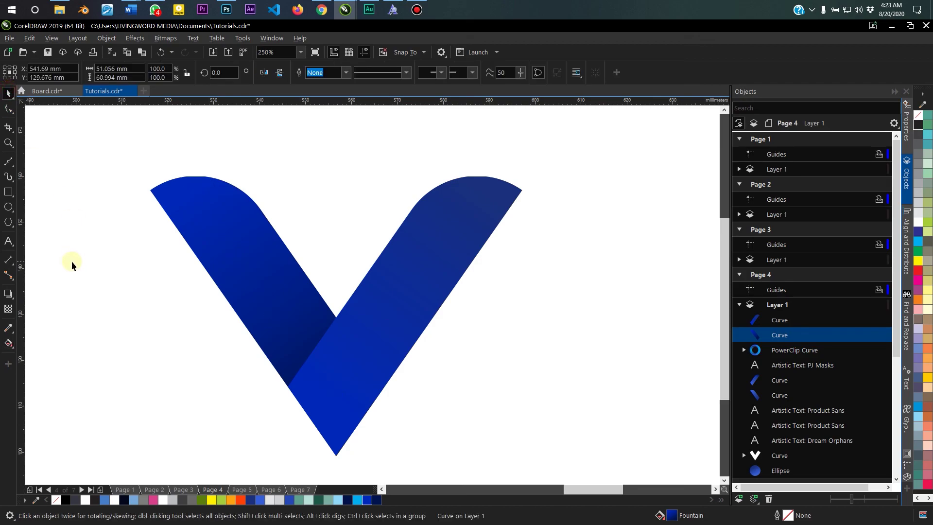
{"action": "scroll", "coordinate": [73, 261], "scroll_direction": "down", "scroll_amount": 2}
{"action": "scroll", "coordinate": [104, 229], "scroll_direction": "up", "scroll_amount": 2}
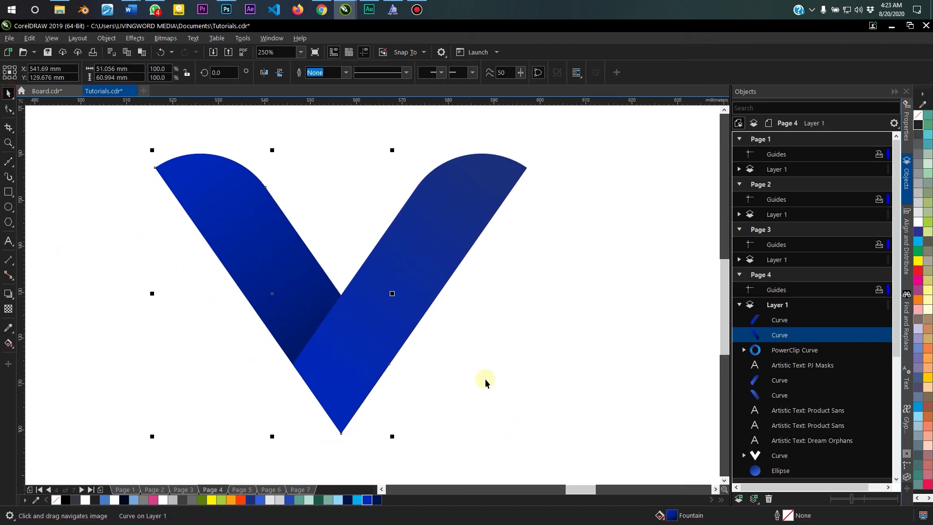
{"action": "scroll", "coordinate": [419, 263], "scroll_direction": "up", "scroll_amount": 1}
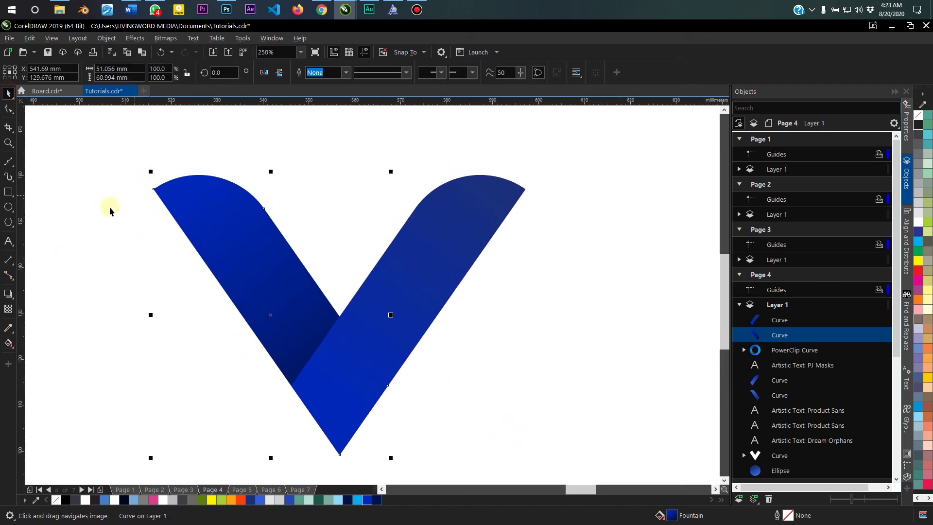
{"action": "left_click", "coordinate": [7, 343]}
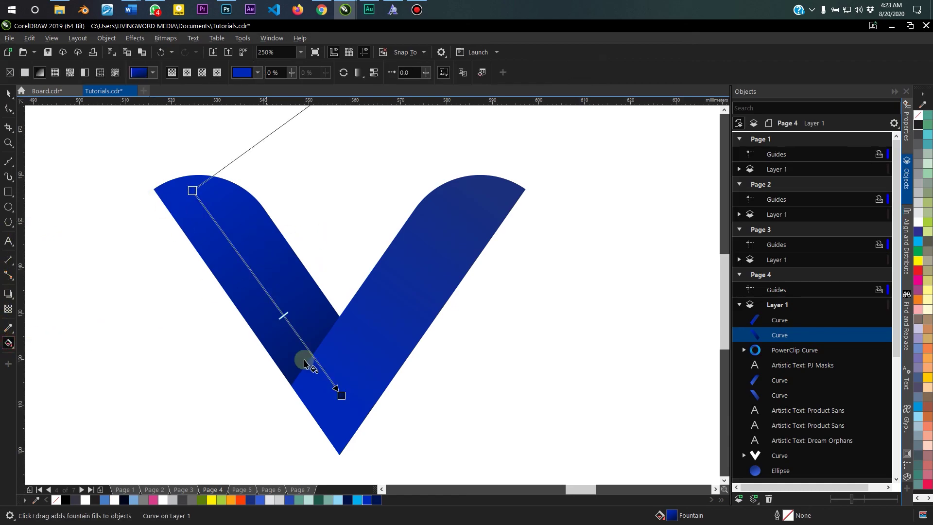
Recolour the left arm's gradient orange-red at the bottom and orange at the top.
{"action": "left_click", "coordinate": [240, 500]}
{"action": "left_click", "coordinate": [193, 190]}
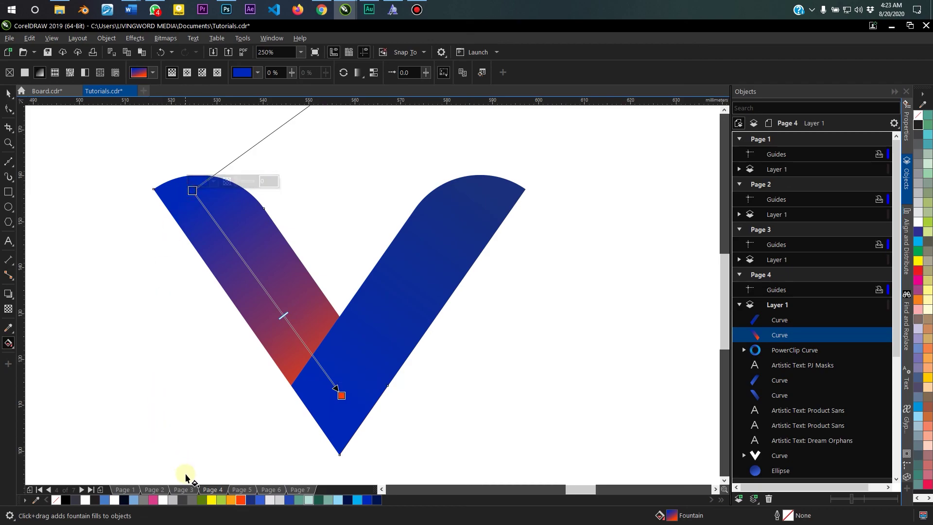
{"action": "left_click", "coordinate": [231, 499]}
Recolour the right arm's gradient orange-red at the top and orange at the bottom.
{"action": "left_click", "coordinate": [423, 271]}
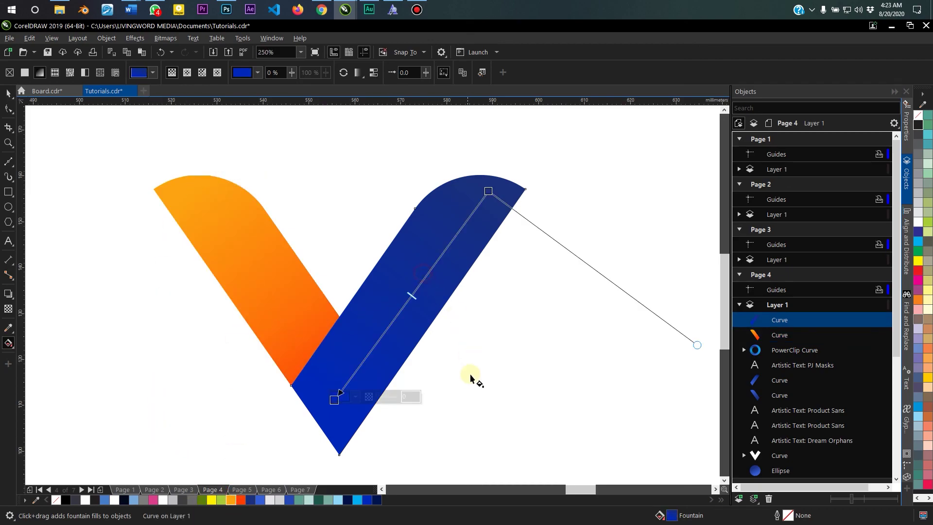
{"action": "left_click", "coordinate": [485, 193]}
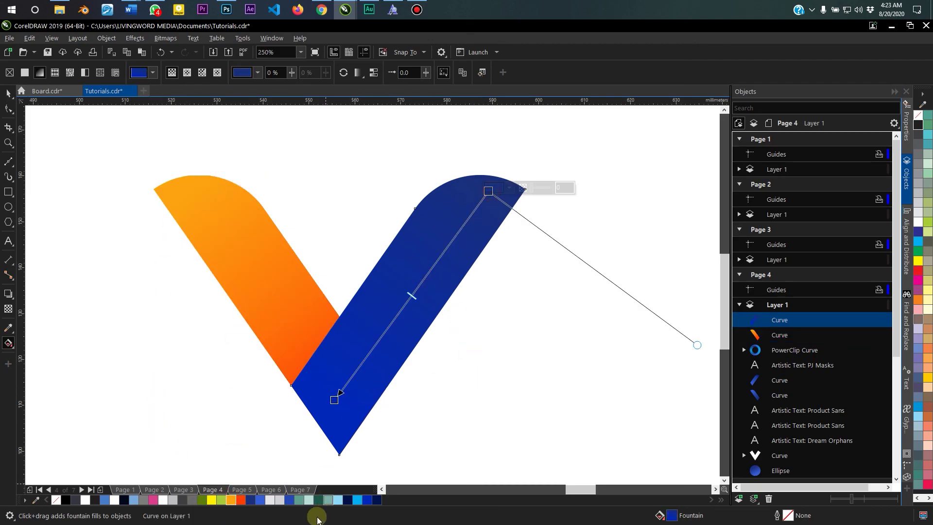
{"action": "left_click", "coordinate": [239, 501]}
{"action": "left_click", "coordinate": [335, 399]}
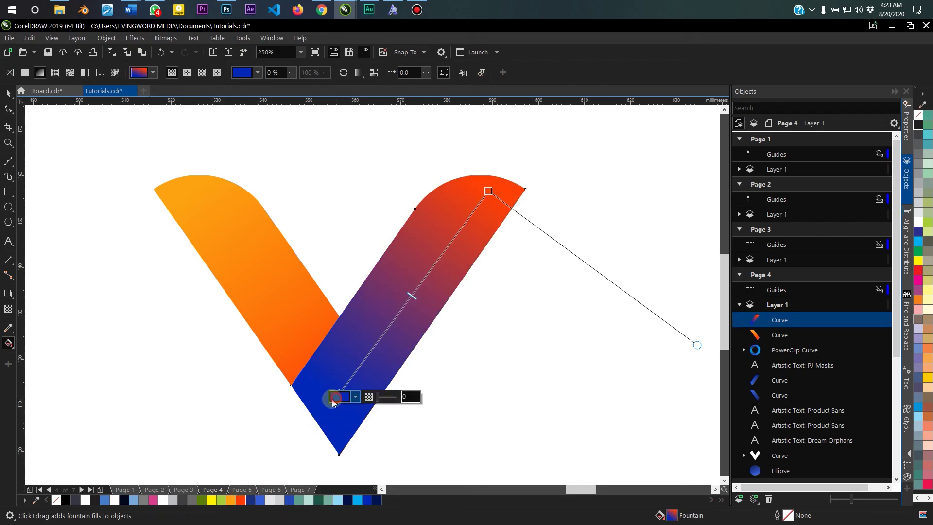
{"action": "left_click", "coordinate": [233, 500]}
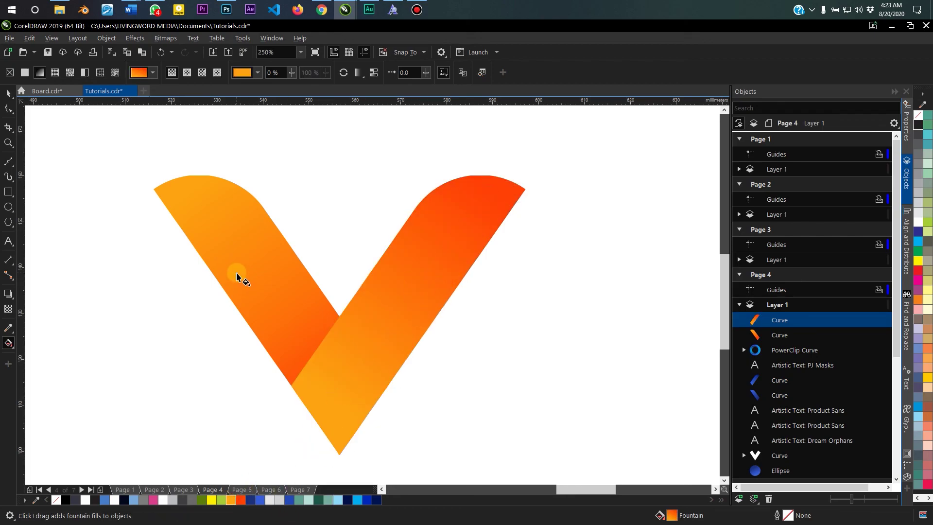
{"action": "scroll", "coordinate": [239, 272], "scroll_direction": "down", "scroll_amount": 2}
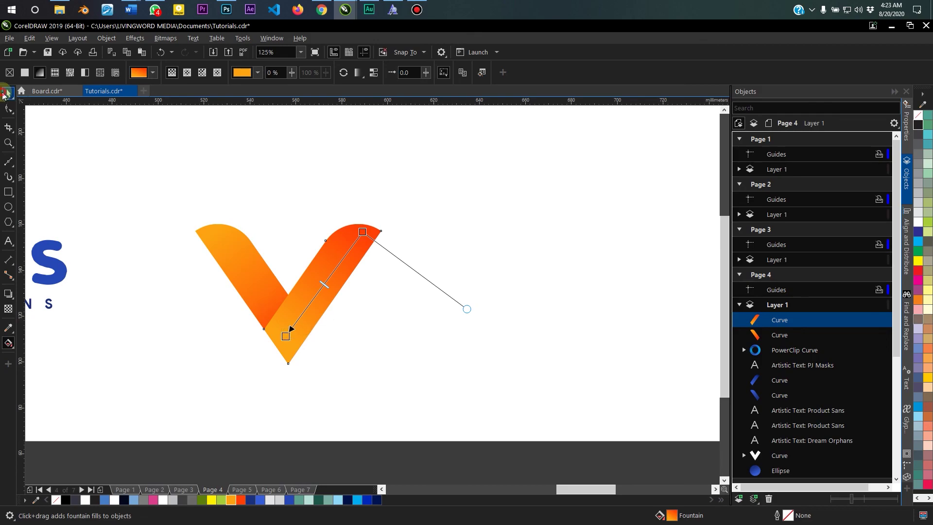
{"action": "left_click", "coordinate": [5, 93]}
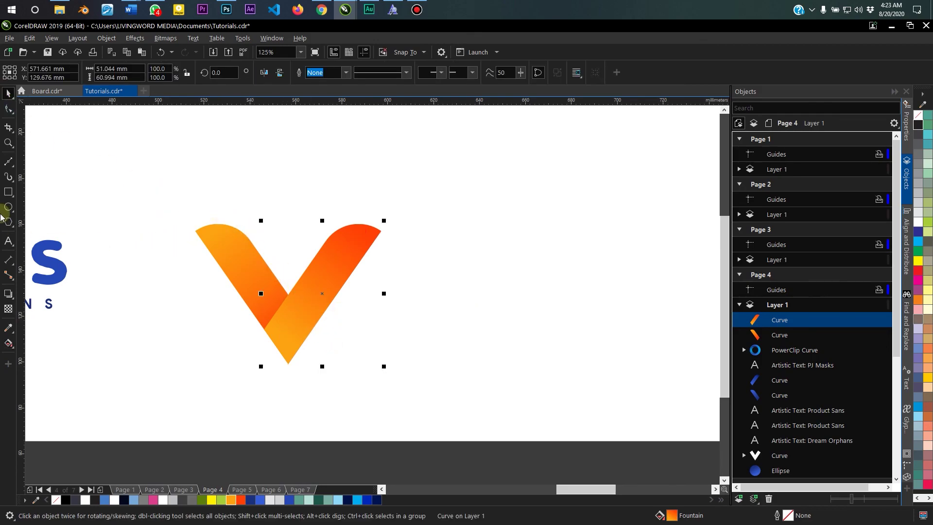
Add the text 'enus' right of the V and enlarge it to match.
{"action": "left_click", "coordinate": [6, 242]}
{"action": "left_click", "coordinate": [368, 340]}
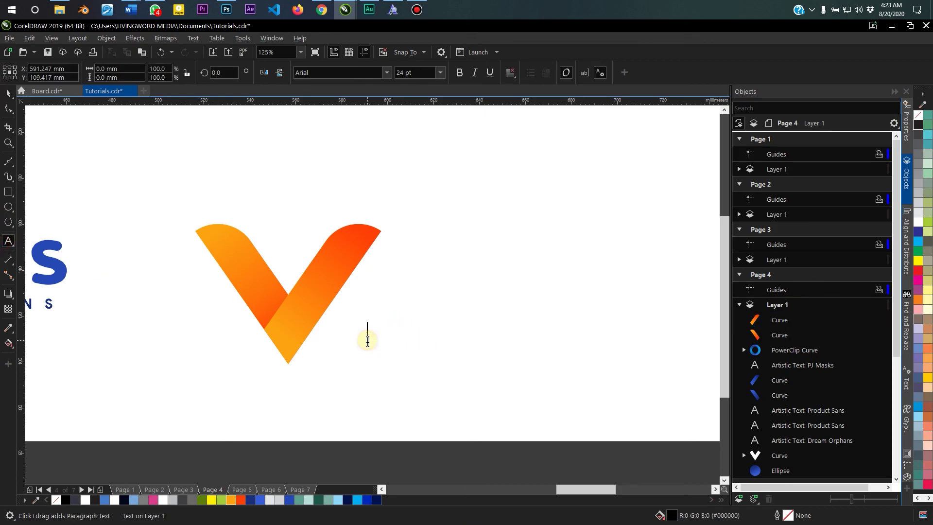
{"action": "type", "text": "enus"}
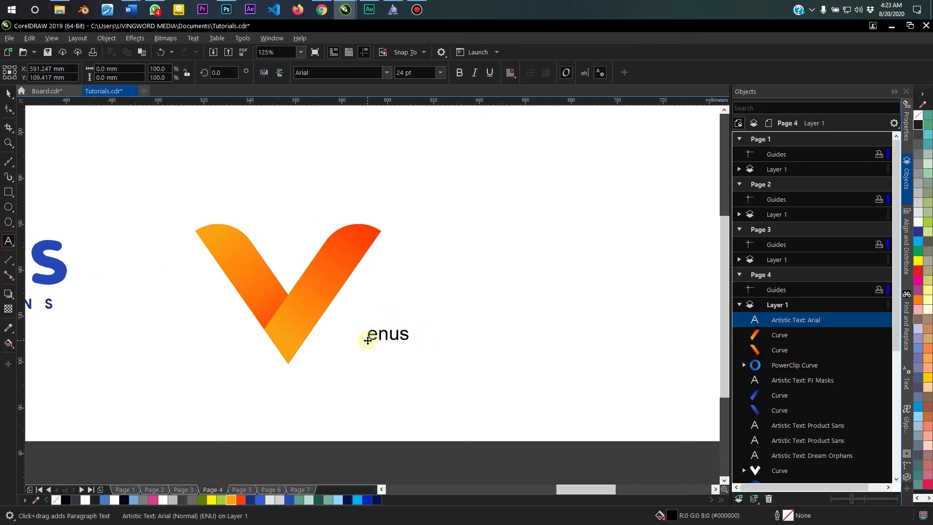
{"action": "left_click", "coordinate": [6, 94]}
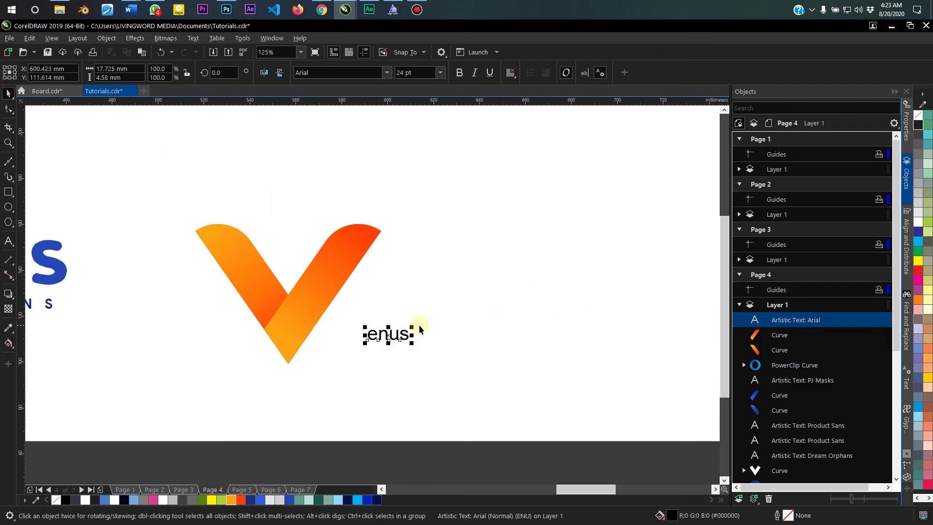
{"action": "left_click_drag", "start_coordinate": [416, 322], "coordinate": [635, 210]}
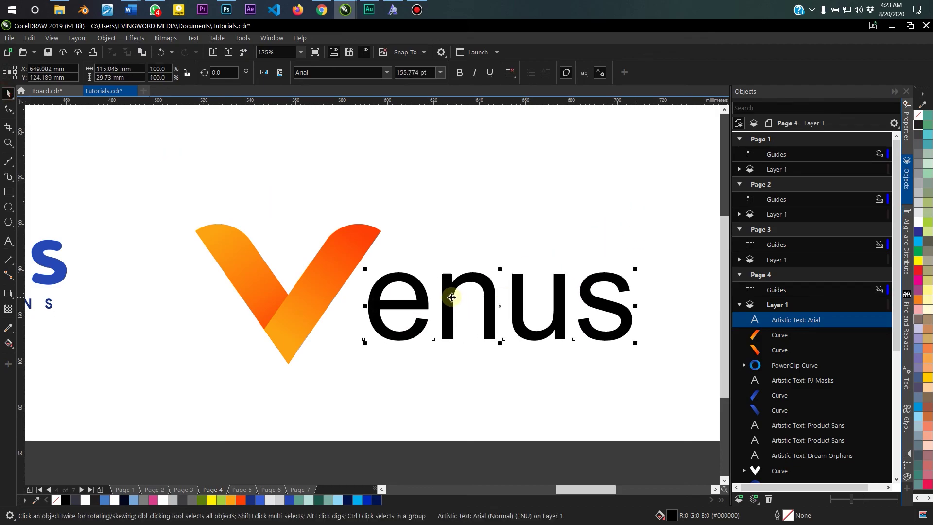
{"action": "left_click_drag", "start_coordinate": [446, 301], "coordinate": [423, 314]}
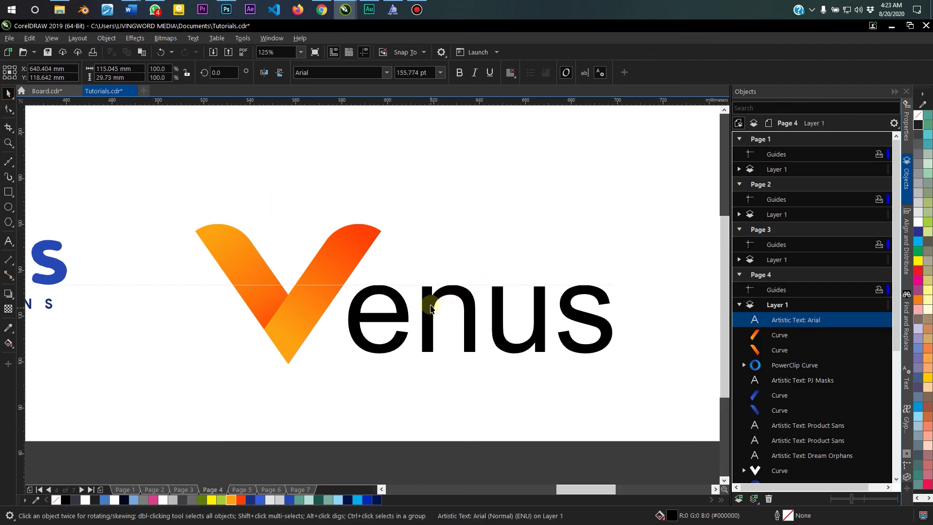
Colour 'enus' orange-red in Arial Rounded MT Bold and reposition the logo up-left.
{"action": "left_click", "coordinate": [240, 499]}
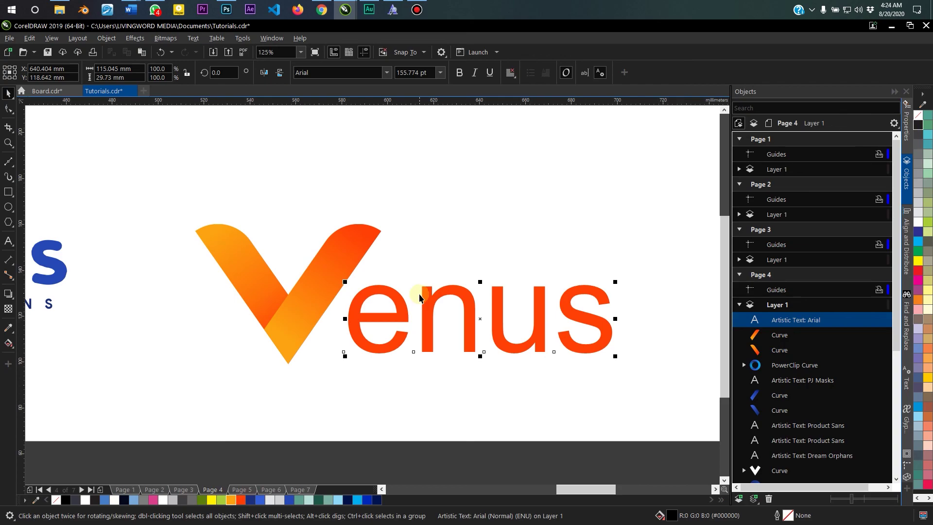
{"action": "left_click", "coordinate": [387, 73]}
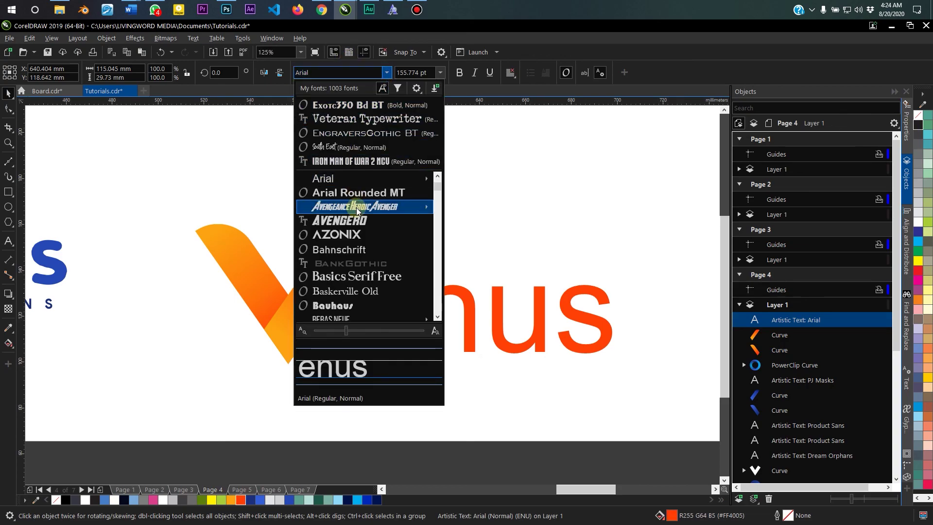
{"action": "left_click", "coordinate": [362, 193]}
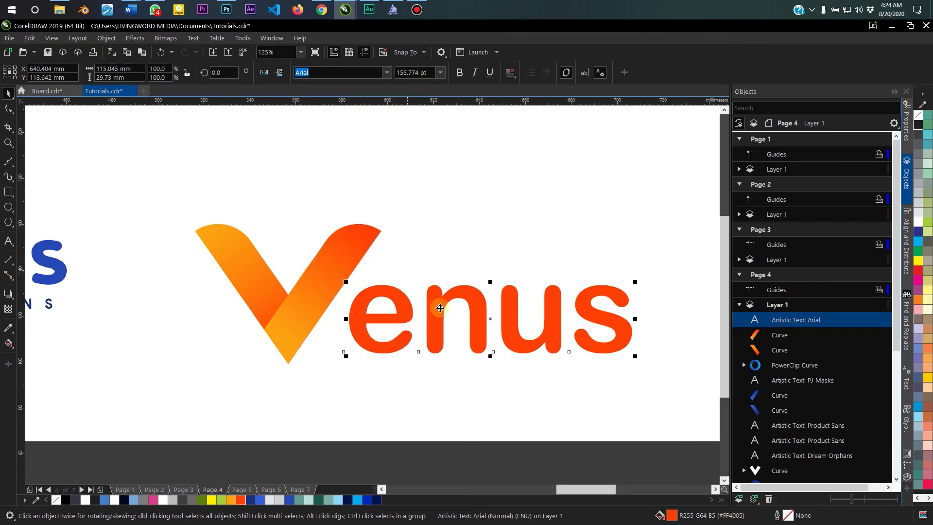
{"action": "left_click_drag", "start_coordinate": [402, 313], "coordinate": [404, 321]}
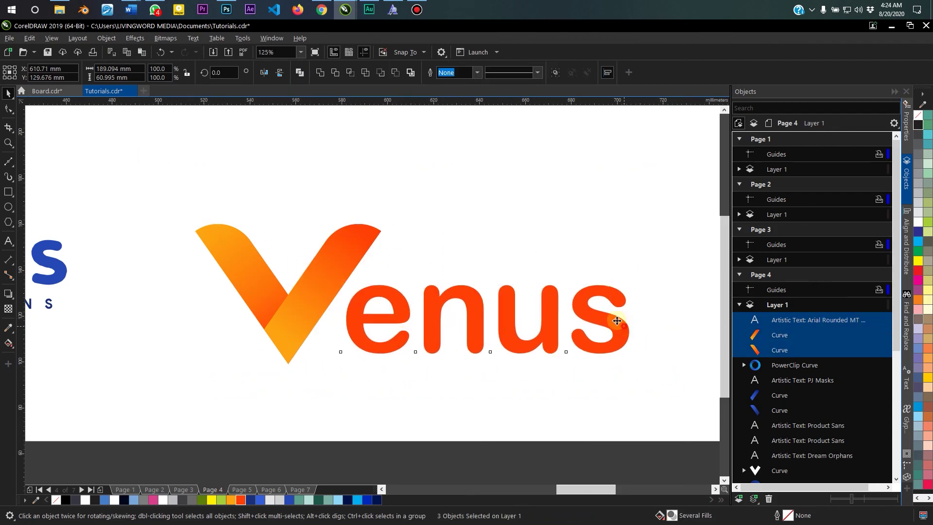
{"action": "left_click_drag", "start_coordinate": [618, 326], "coordinate": [570, 233]}
{"action": "left_click", "coordinate": [615, 254]}
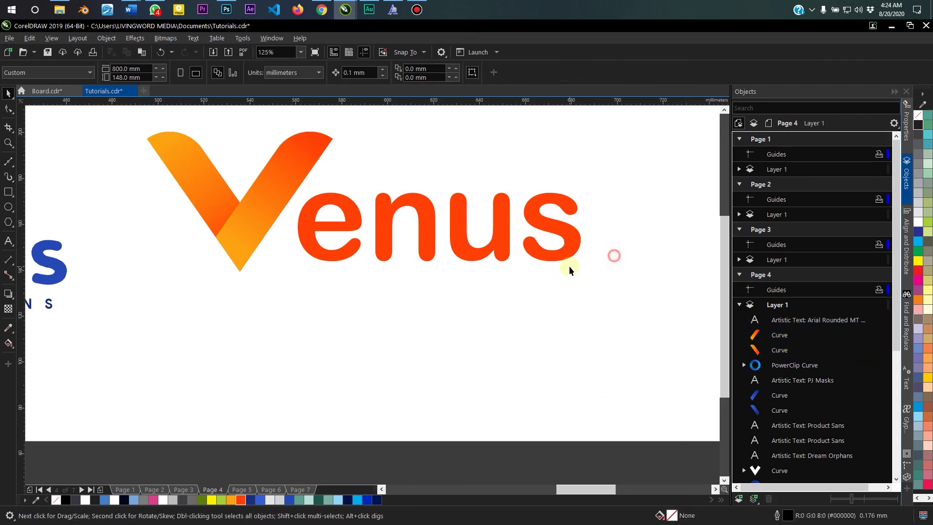
Add a 'COLLECTIONS' tagline in Arial Rounded MT Bold under the right end of Venus.
{"action": "left_click", "coordinate": [6, 245]}
{"action": "left_click", "coordinate": [292, 300]}
{"action": "type", "text": "C"}
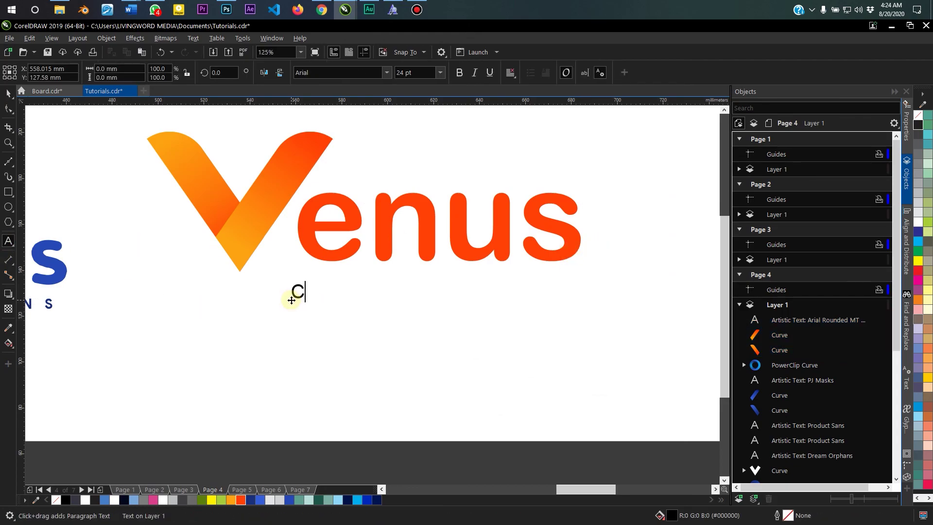
{"action": "type", "text": "OLLECTIONS"}
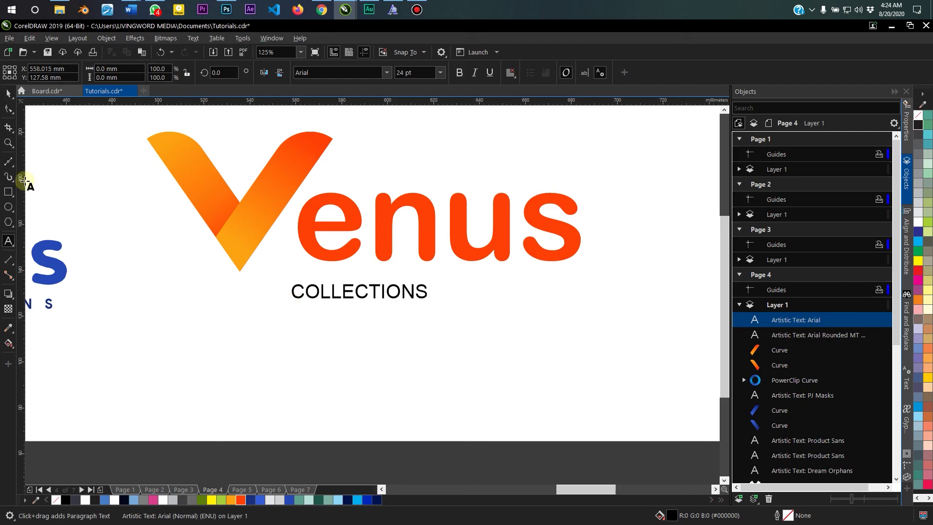
{"action": "left_click", "coordinate": [6, 95]}
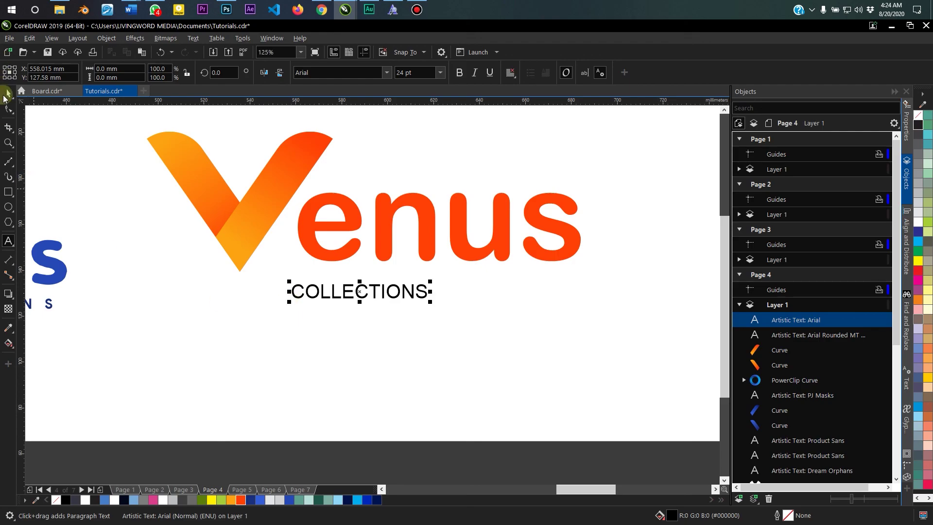
{"action": "left_click", "coordinate": [386, 73]}
{"action": "left_click", "coordinate": [368, 105]}
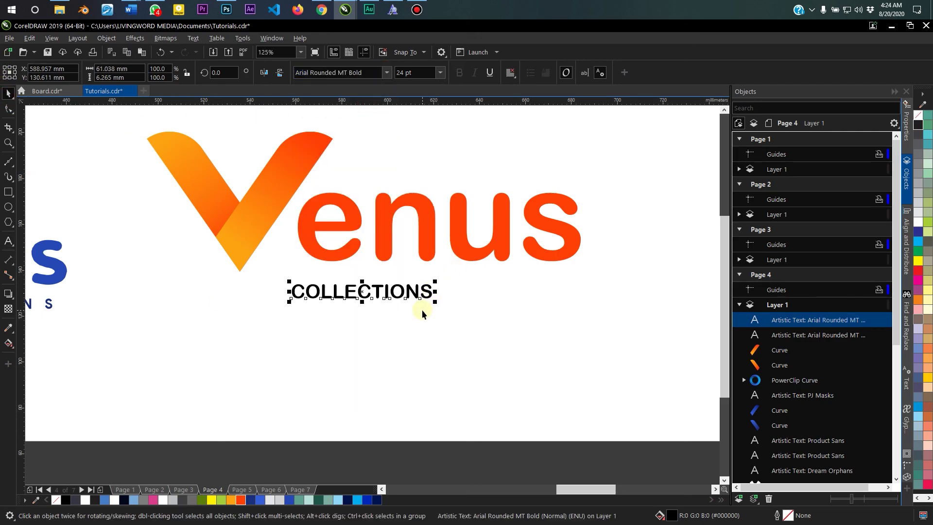
{"action": "left_click_drag", "start_coordinate": [414, 294], "coordinate": [557, 288]}
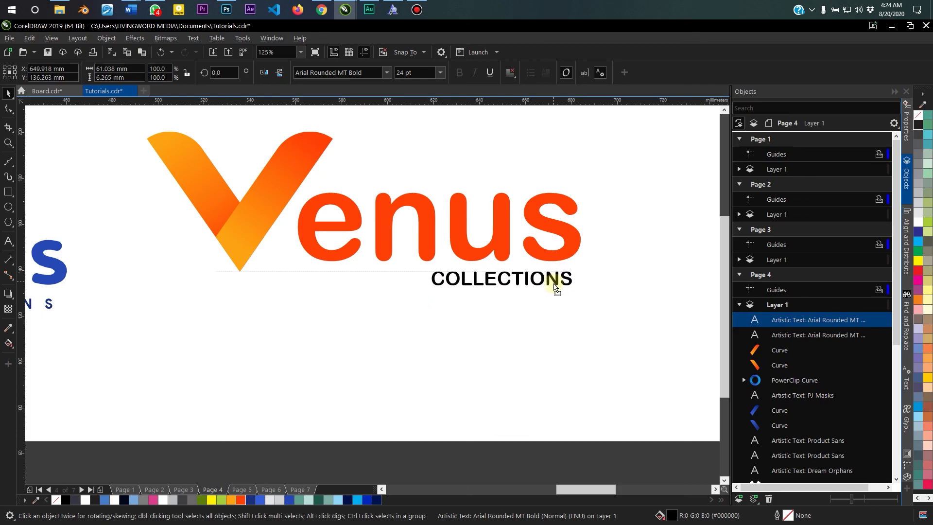
Colour COLLECTIONS yellow-orange and move the whole logo lower on the page.
{"action": "left_click", "coordinate": [367, 499]}
{"action": "left_click", "coordinate": [429, 393]}
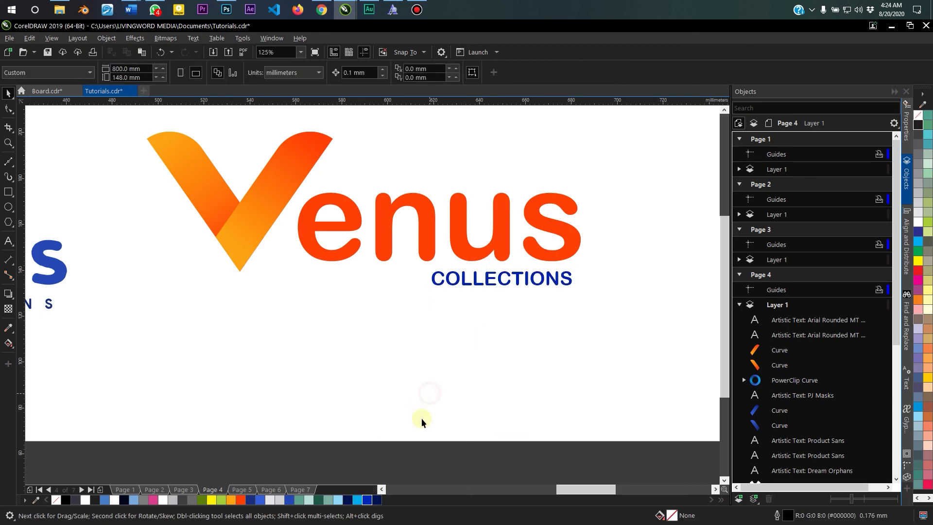
{"action": "left_click", "coordinate": [497, 280]}
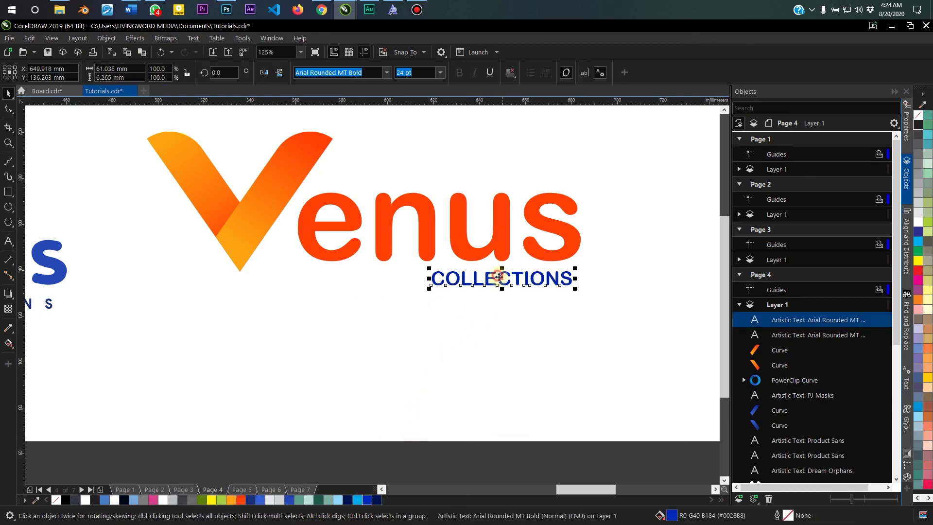
{"action": "left_click", "coordinate": [229, 501]}
{"action": "left_click", "coordinate": [382, 387]}
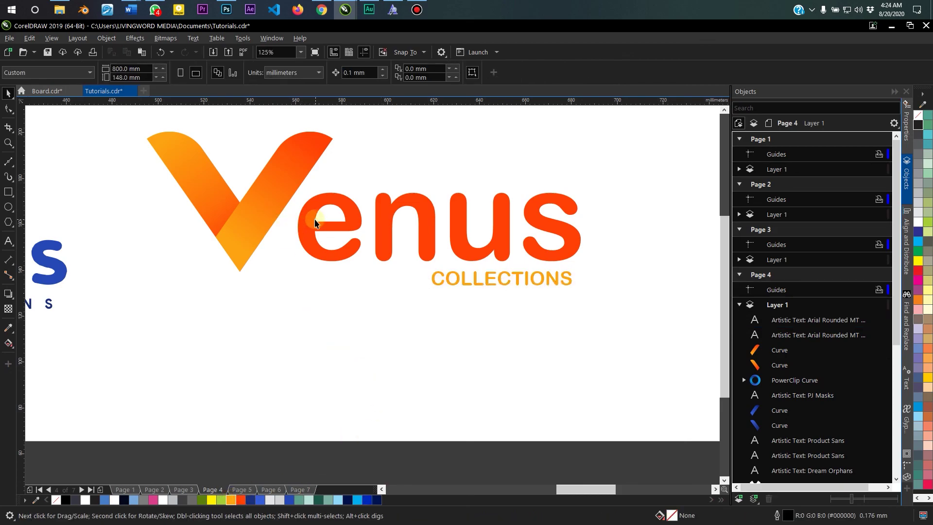
{"action": "left_click_drag", "start_coordinate": [351, 140], "coordinate": [346, 208]}
{"action": "left_click_drag", "start_coordinate": [85, 152], "coordinate": [646, 422]}
{"action": "left_click_drag", "start_coordinate": [501, 291], "coordinate": [501, 352]}
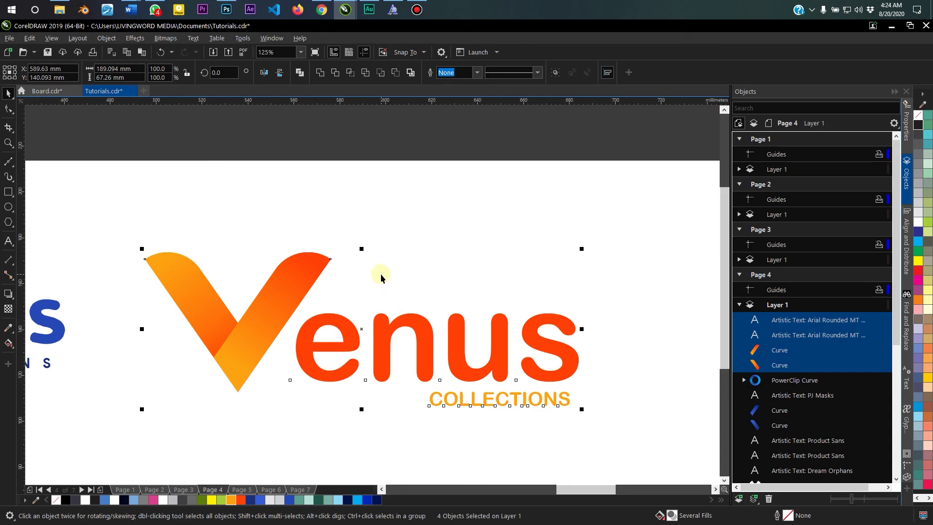
Zoom out and shift all three Venus logos left together so they sit side by side.
{"action": "scroll", "coordinate": [380, 277], "scroll_direction": "down", "scroll_amount": 3}
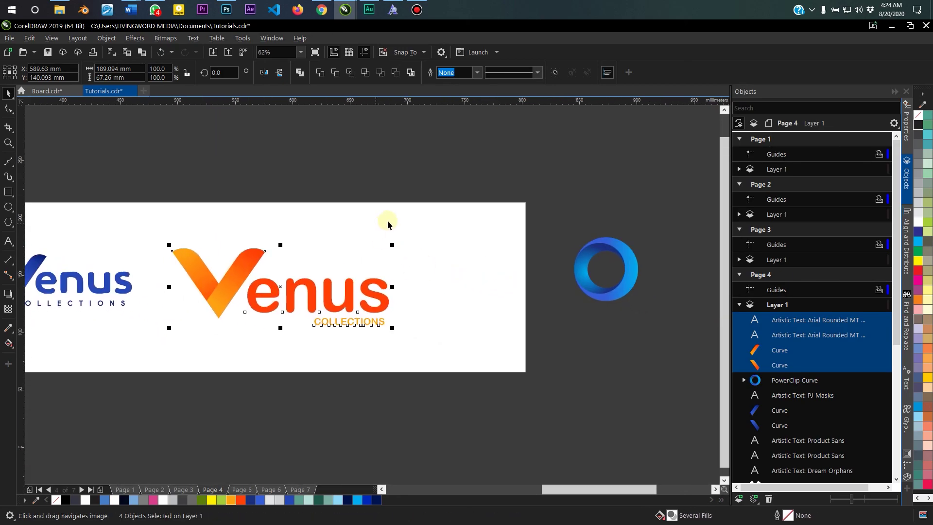
{"action": "left_click_drag", "start_coordinate": [546, 202], "coordinate": [660, 334]}
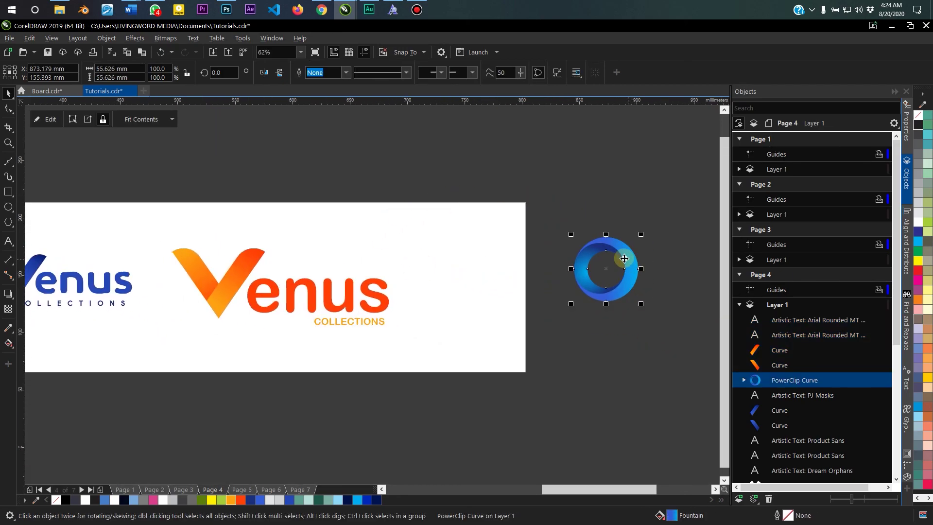
{"action": "left_click", "coordinate": [411, 186]}
{"action": "scroll", "coordinate": [334, 250], "scroll_direction": "down", "scroll_amount": 2}
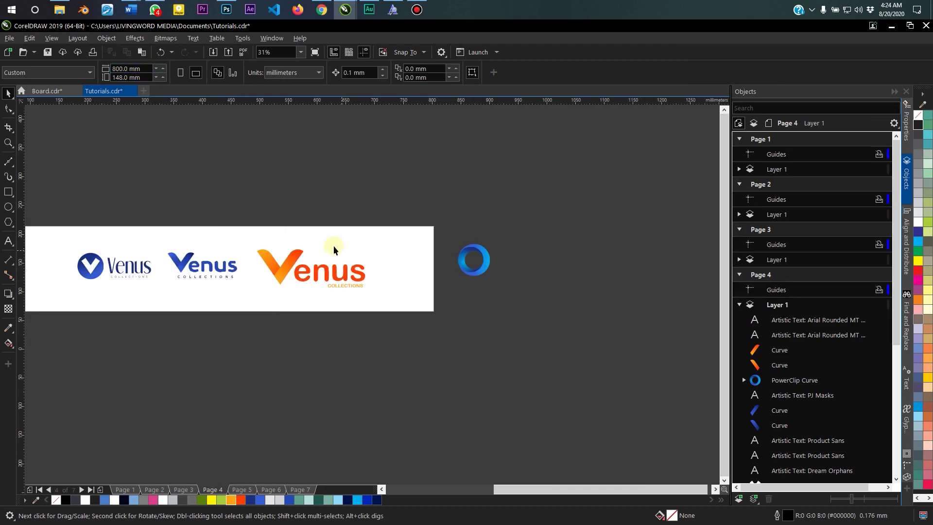
{"action": "left_click_drag", "start_coordinate": [175, 226], "coordinate": [559, 331]}
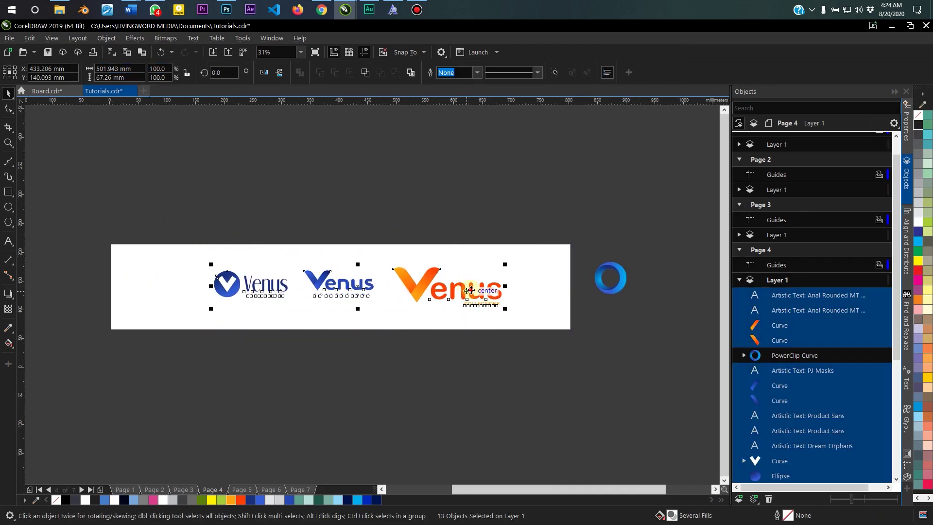
{"action": "left_click_drag", "start_coordinate": [471, 290], "coordinate": [344, 296]}
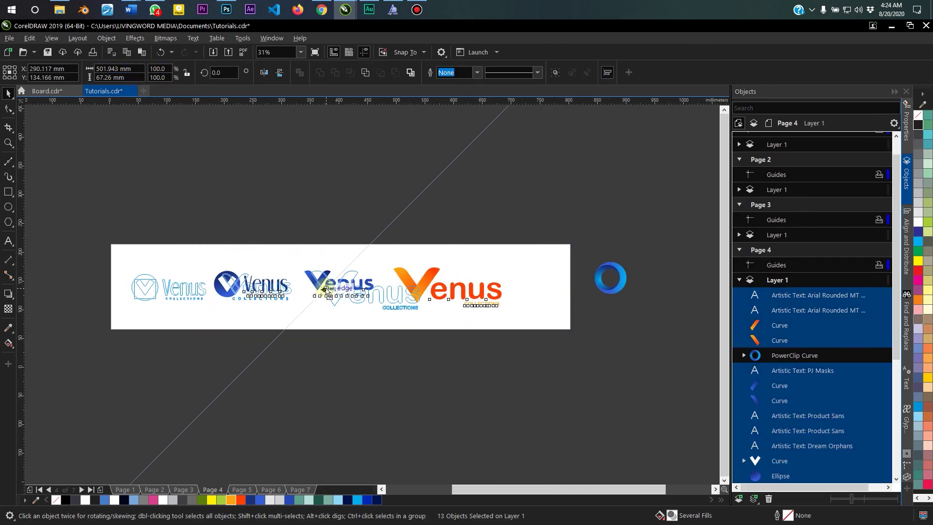